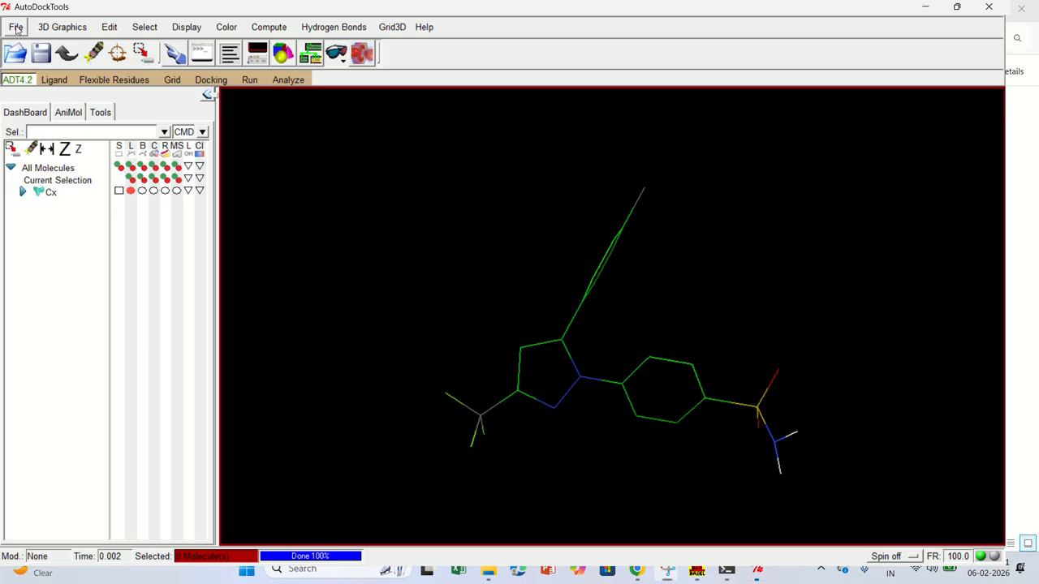
Load the 5IKR protein structure from the ADT folder on the Desktop and rotate the view to inspect it.
{"action": "left_click", "coordinate": [16, 29]}
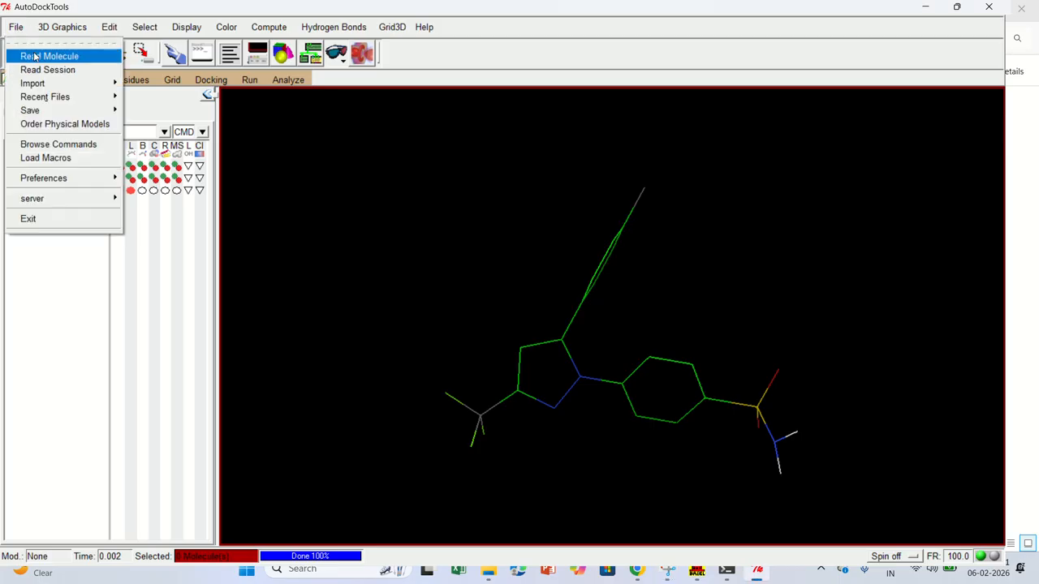
{"action": "left_click", "coordinate": [36, 56]}
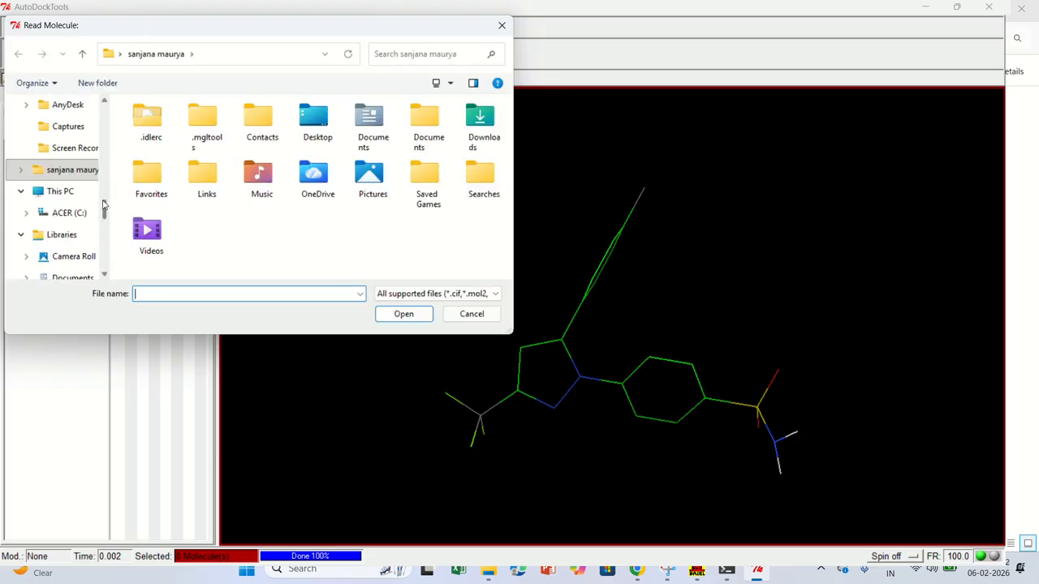
{"action": "scroll", "coordinate": [103, 203], "scroll_direction": "up", "scroll_amount": 1}
{"action": "left_click_drag", "start_coordinate": [103, 203], "coordinate": [107, 116]}
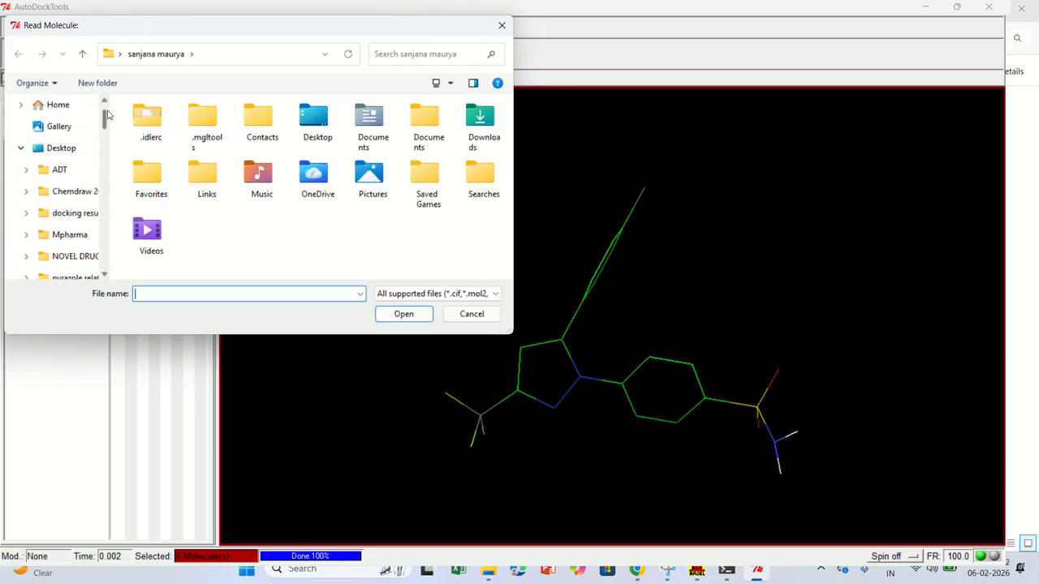
{"action": "left_click", "coordinate": [83, 168]}
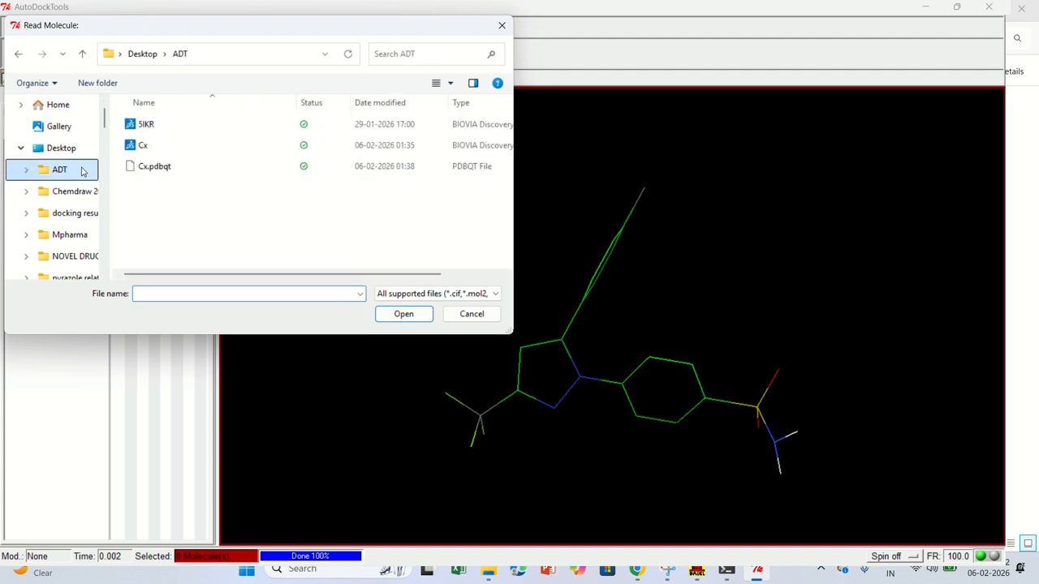
{"action": "left_click", "coordinate": [210, 127]}
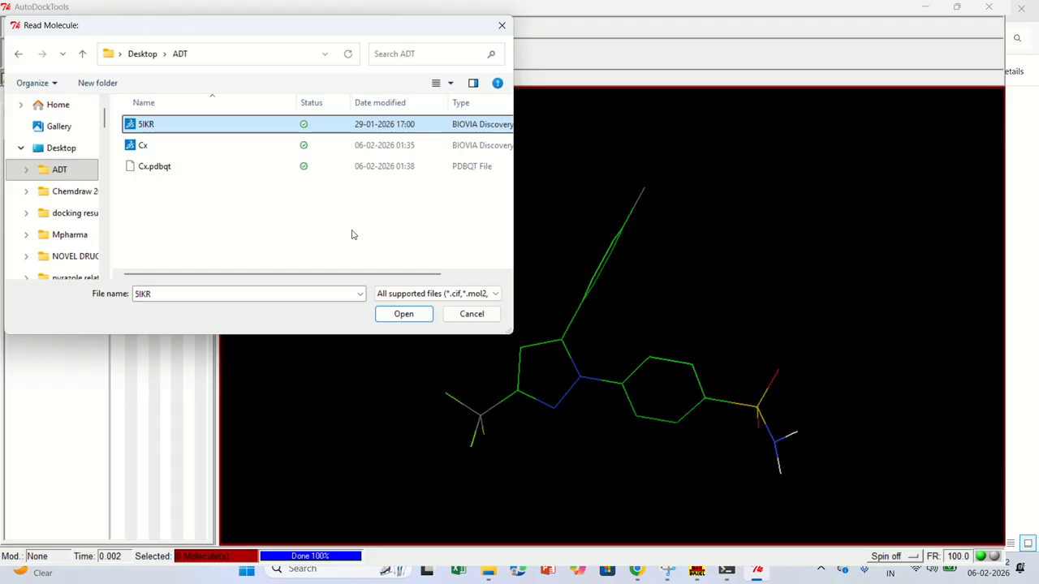
{"action": "left_click", "coordinate": [416, 313]}
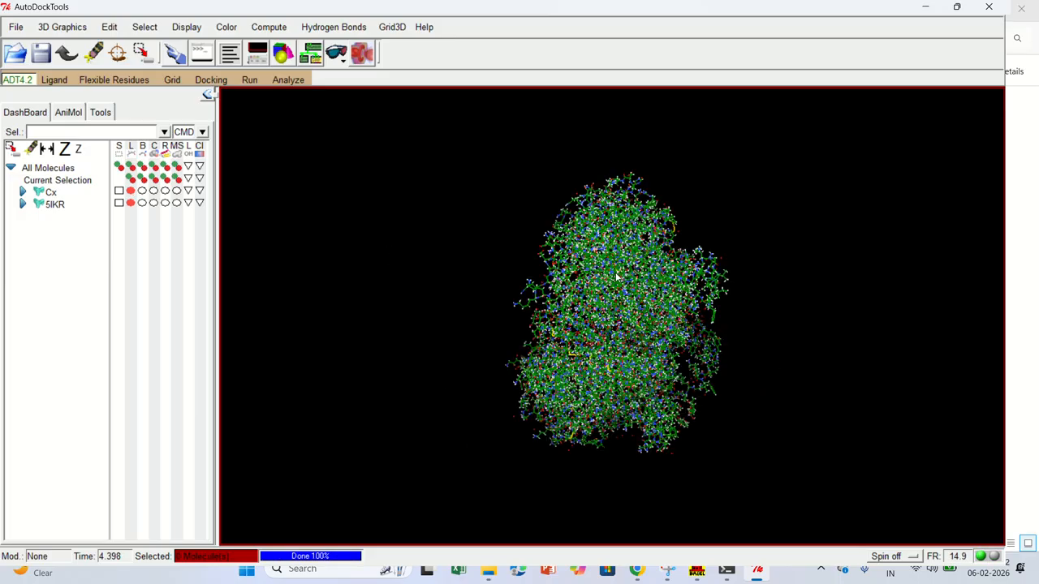
{"action": "left_click_drag", "start_coordinate": [617, 277], "coordinate": [786, 414]}
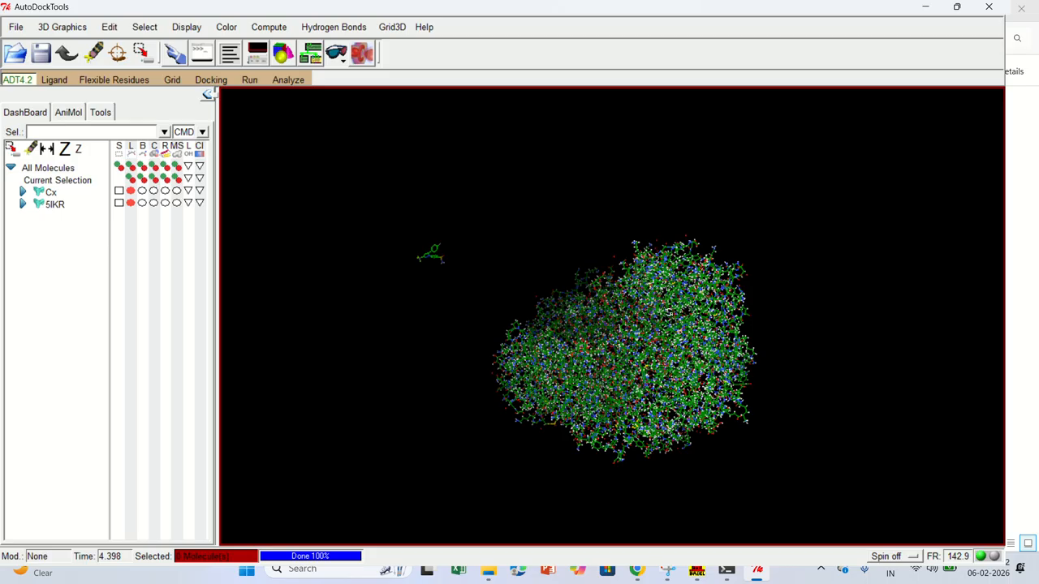
{"action": "left_click_drag", "start_coordinate": [754, 380], "coordinate": [809, 430]}
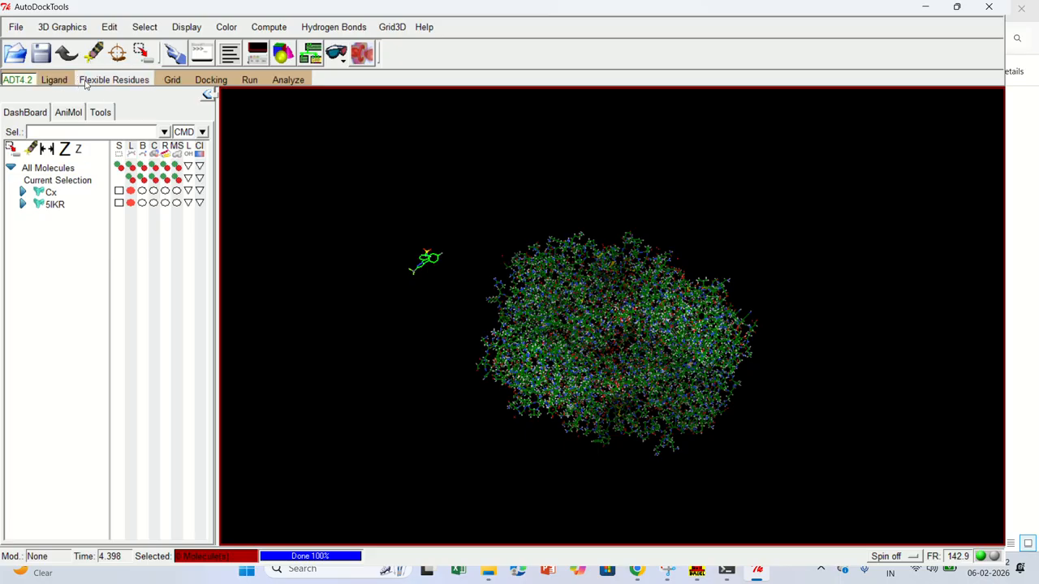
{"action": "left_click", "coordinate": [146, 30]}
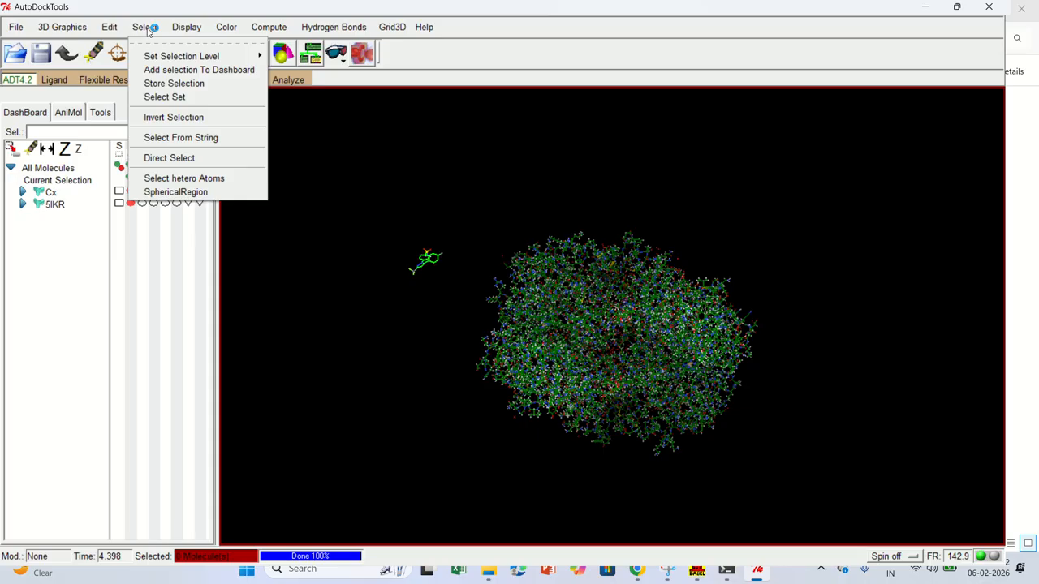
{"action": "left_click", "coordinate": [178, 138]}
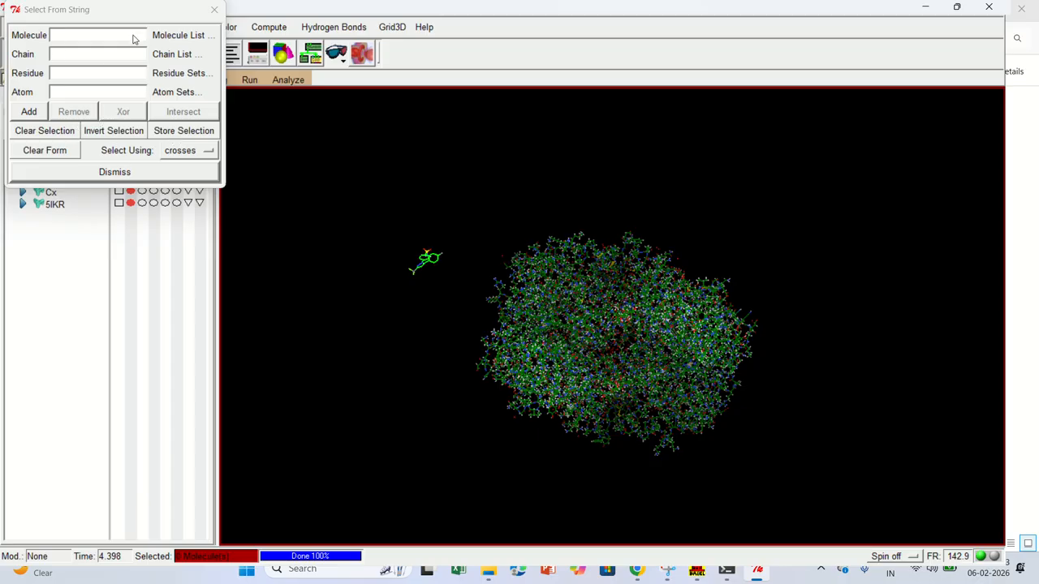
{"action": "left_click", "coordinate": [213, 9]}
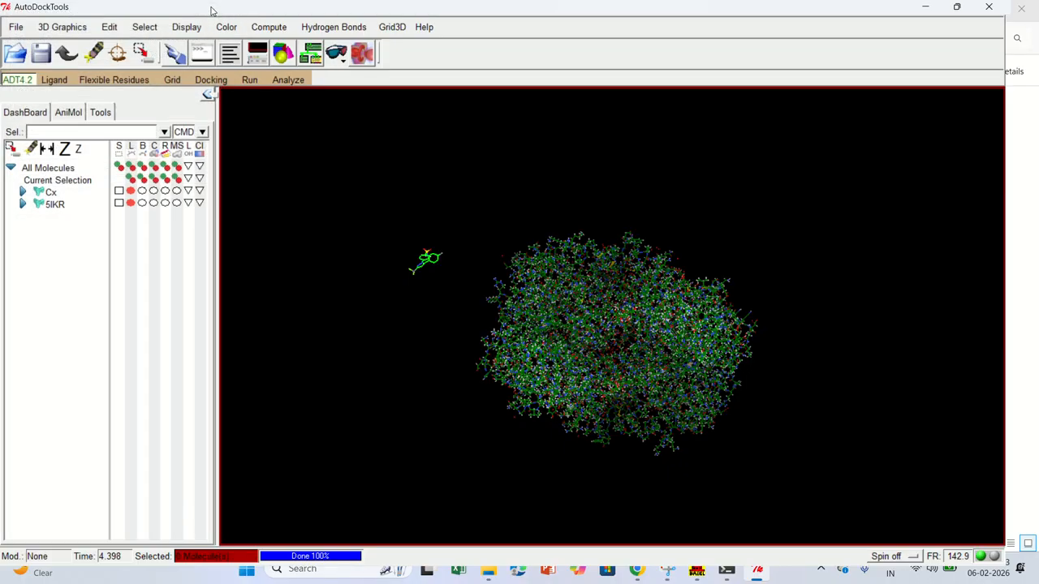
Delete the water molecules from the loaded structures.
{"action": "left_click", "coordinate": [109, 27]}
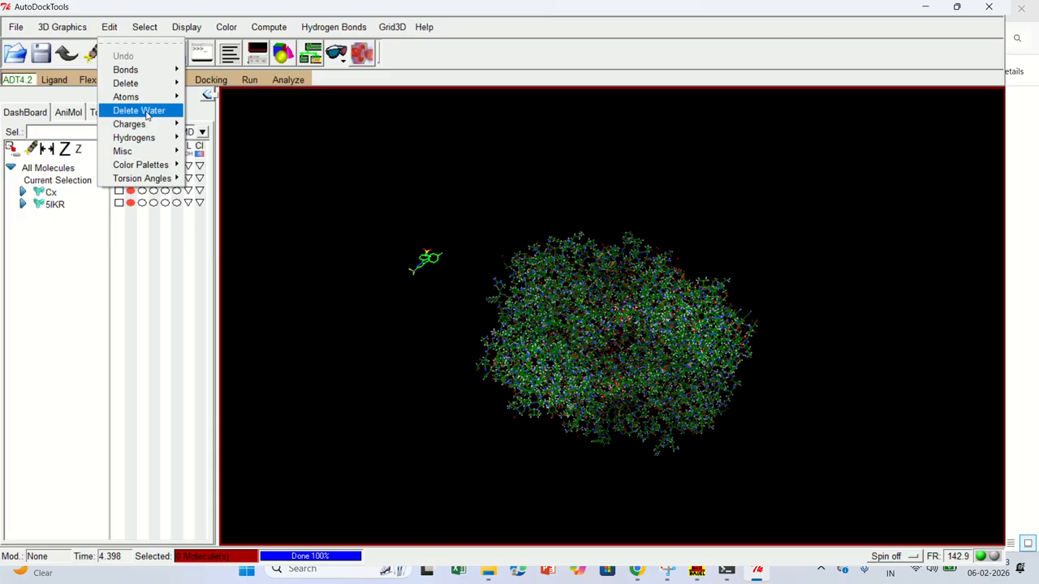
{"action": "left_click", "coordinate": [147, 111]}
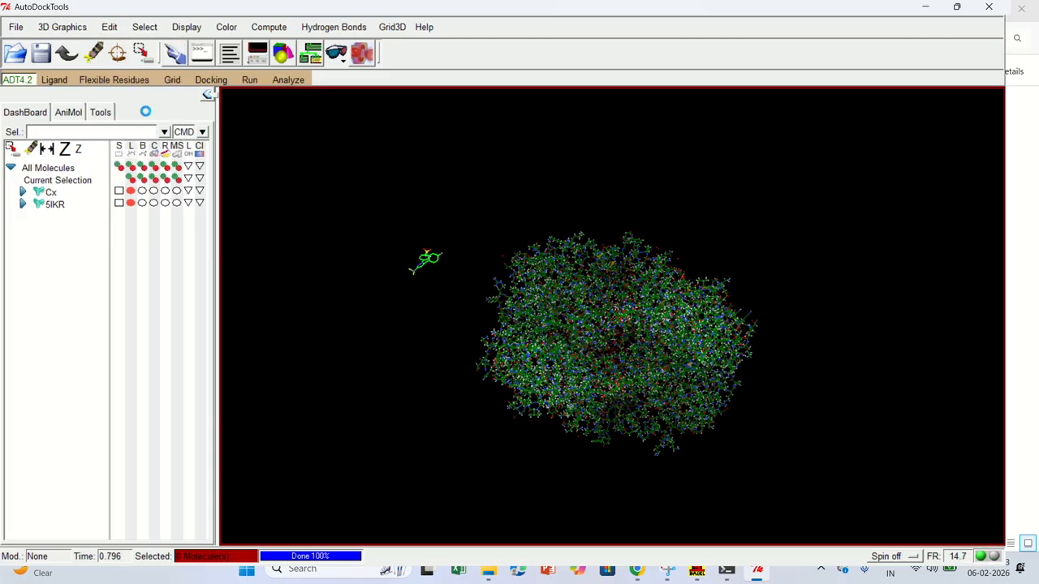
Expand 5IKR and its chains A and B in the molecule tree and look through their residues to the end.
{"action": "left_click", "coordinate": [22, 204]}
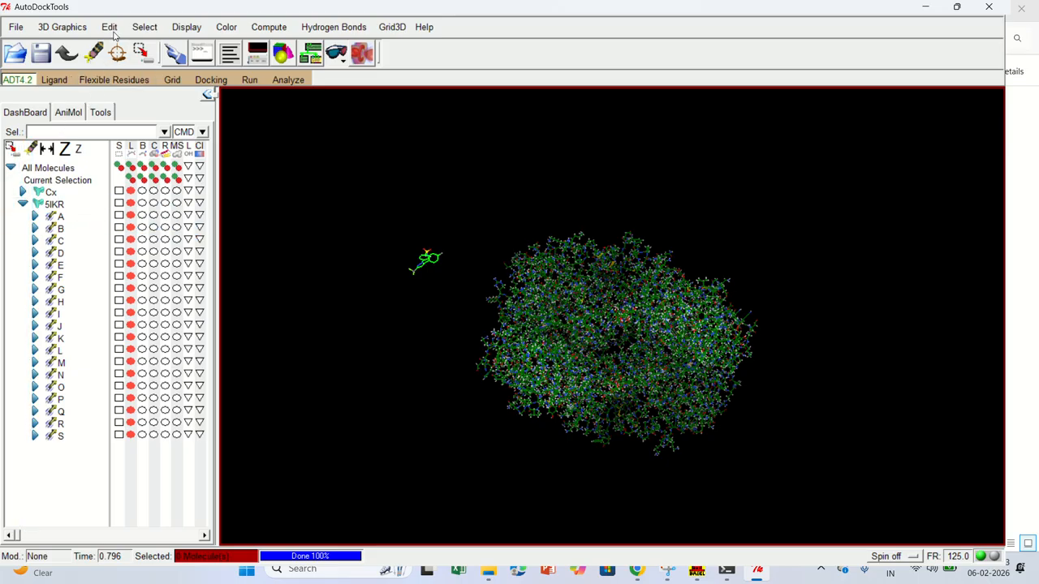
{"action": "left_click", "coordinate": [34, 216]}
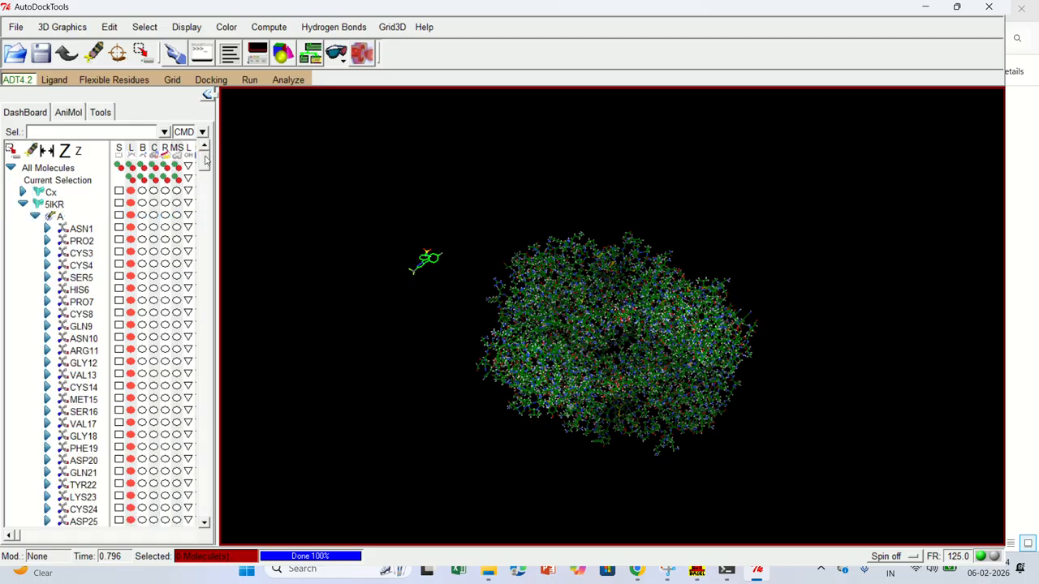
{"action": "scroll", "coordinate": [207, 161], "scroll_direction": "down", "scroll_amount": 1}
{"action": "mouse_move", "coordinate": [205, 161]}
{"action": "left_mouse_down"}
{"action": "mouse_move", "coordinate": [207, 193]}
{"action": "mouse_move", "coordinate": [206, 167]}
{"action": "left_mouse_up"}
{"action": "left_click_drag", "start_coordinate": [204, 178], "coordinate": [208, 507]}
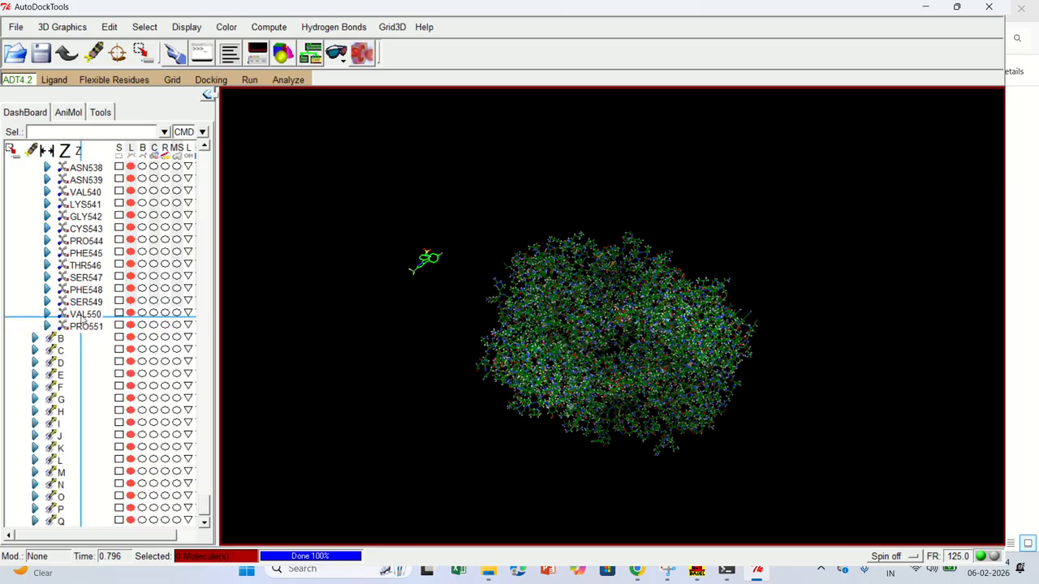
{"action": "left_click", "coordinate": [35, 338]}
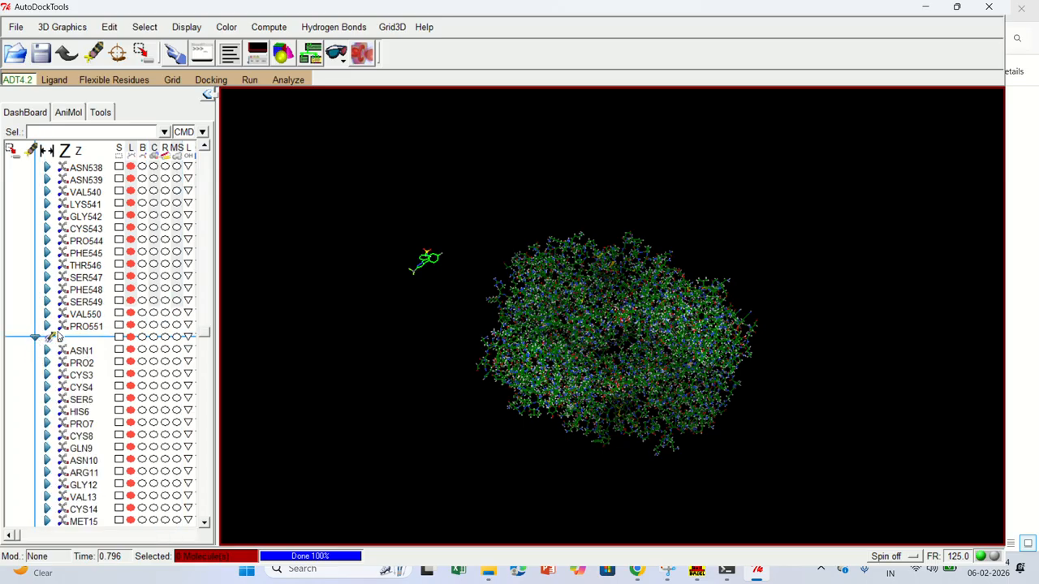
{"action": "left_click_drag", "start_coordinate": [205, 334], "coordinate": [205, 513]}
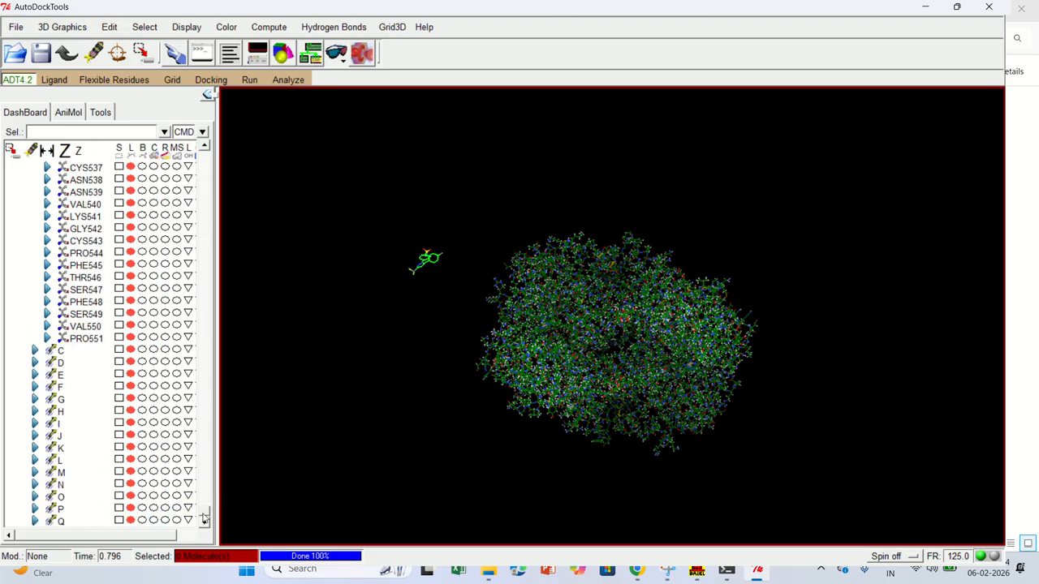
Select chains C through S of 5IKR and delete their atoms, accepting that the deletion cannot be undone.
{"action": "left_click", "coordinate": [118, 349]}
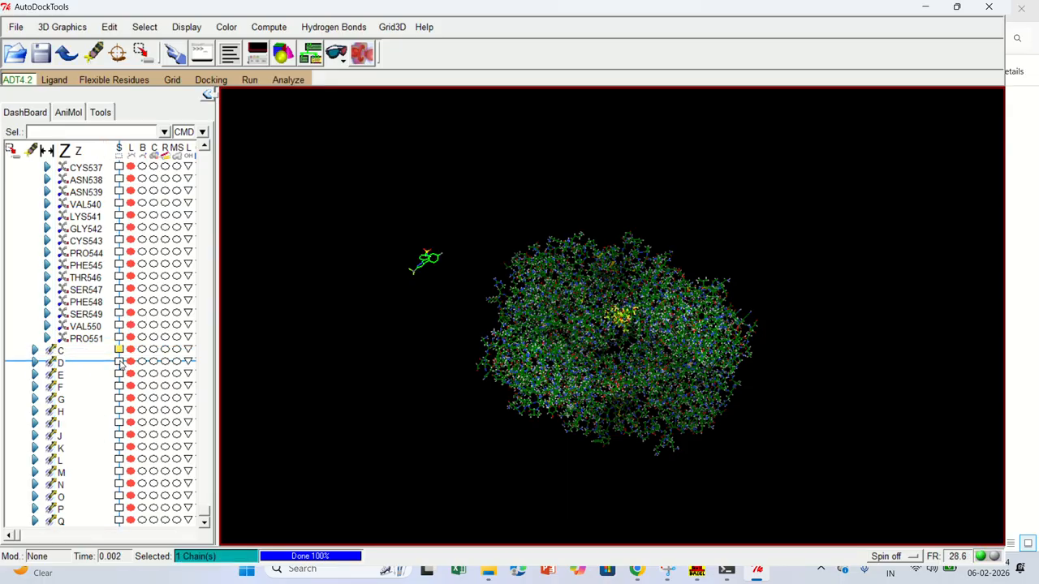
{"action": "left_click", "coordinate": [119, 361]}
{"action": "left_click", "coordinate": [119, 375]}
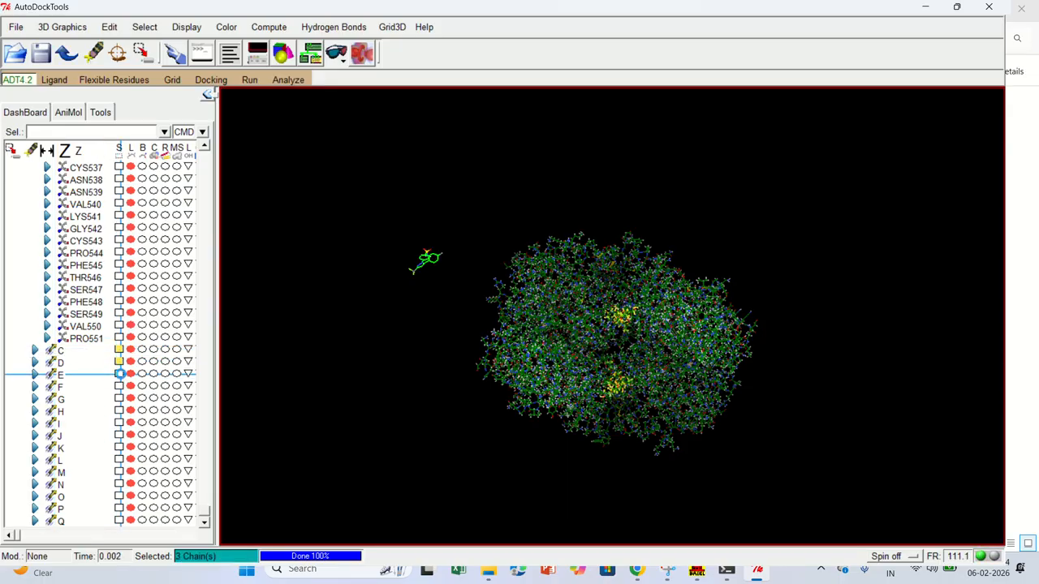
{"action": "left_click", "coordinate": [120, 387]}
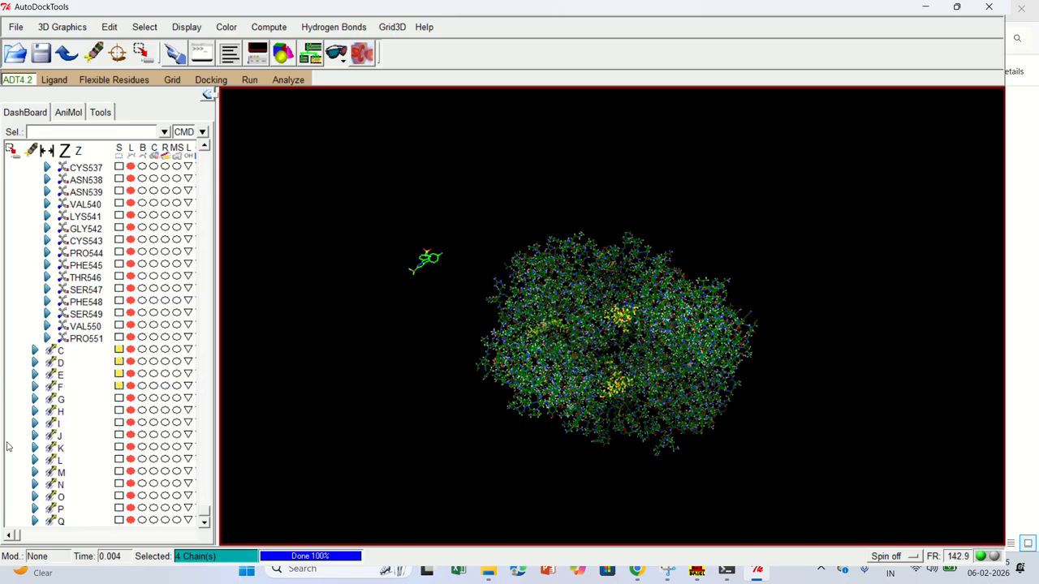
{"action": "left_click", "coordinate": [119, 399]}
{"action": "left_click", "coordinate": [119, 409]}
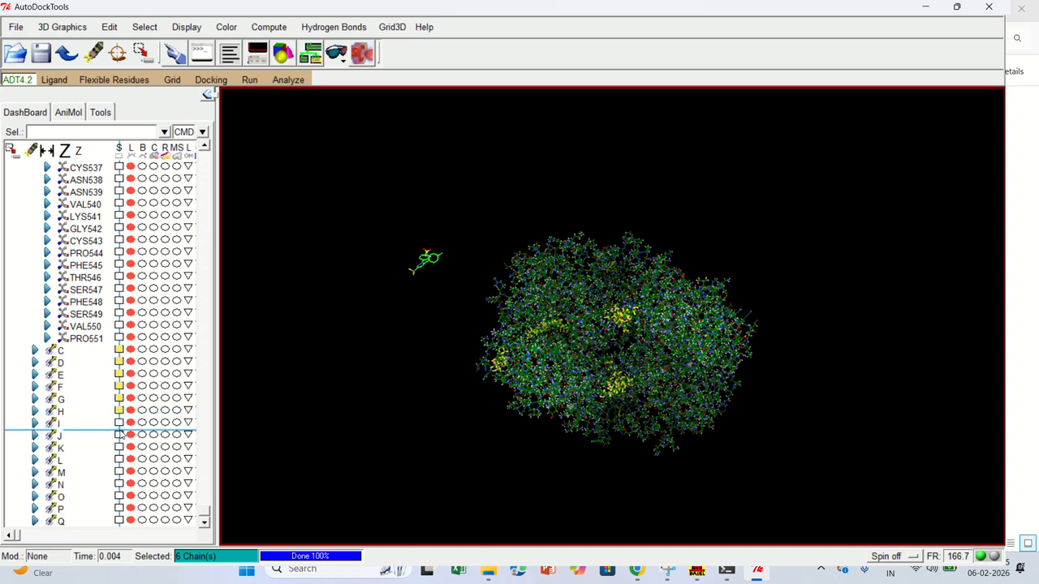
{"action": "left_click", "coordinate": [120, 422]}
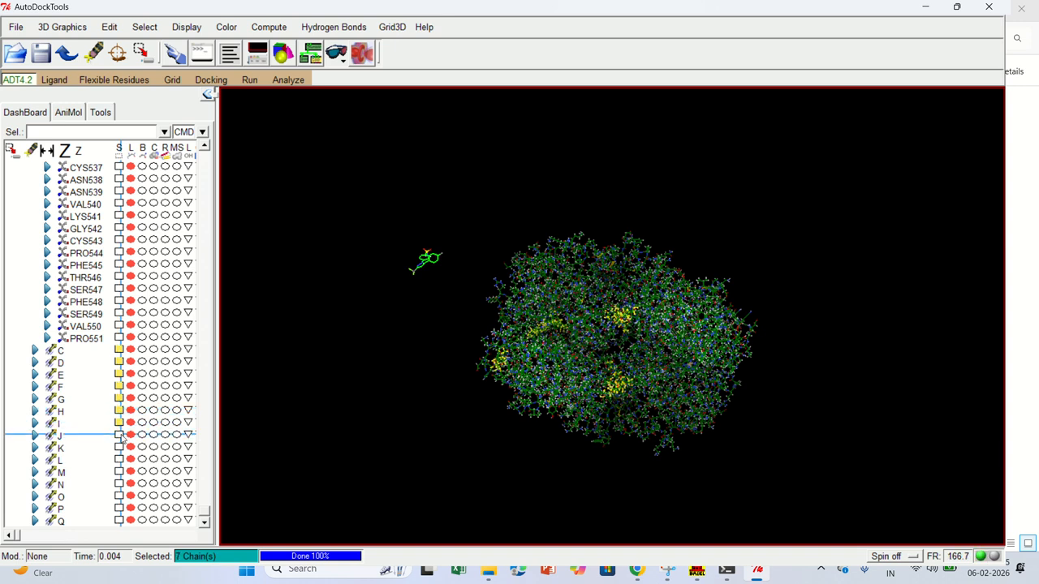
{"action": "left_click", "coordinate": [119, 435]}
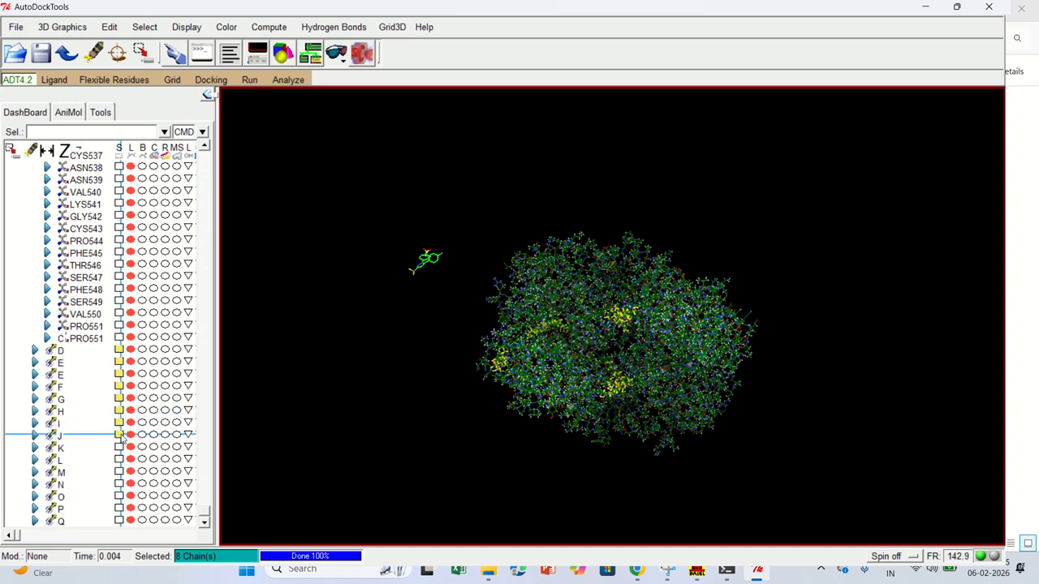
{"action": "left_click", "coordinate": [118, 423]}
{"action": "left_click", "coordinate": [119, 435]}
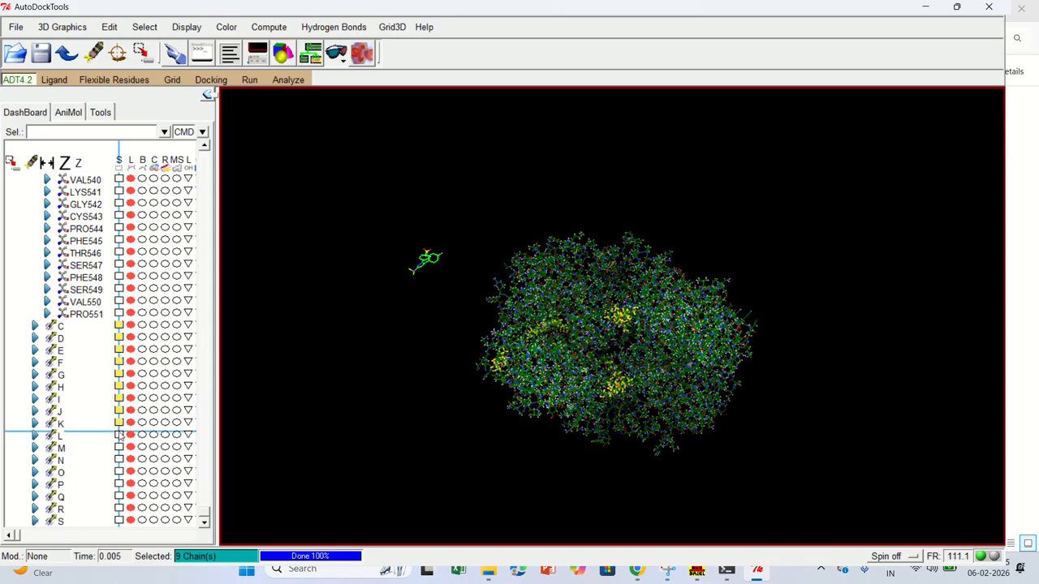
{"action": "left_click", "coordinate": [120, 447]}
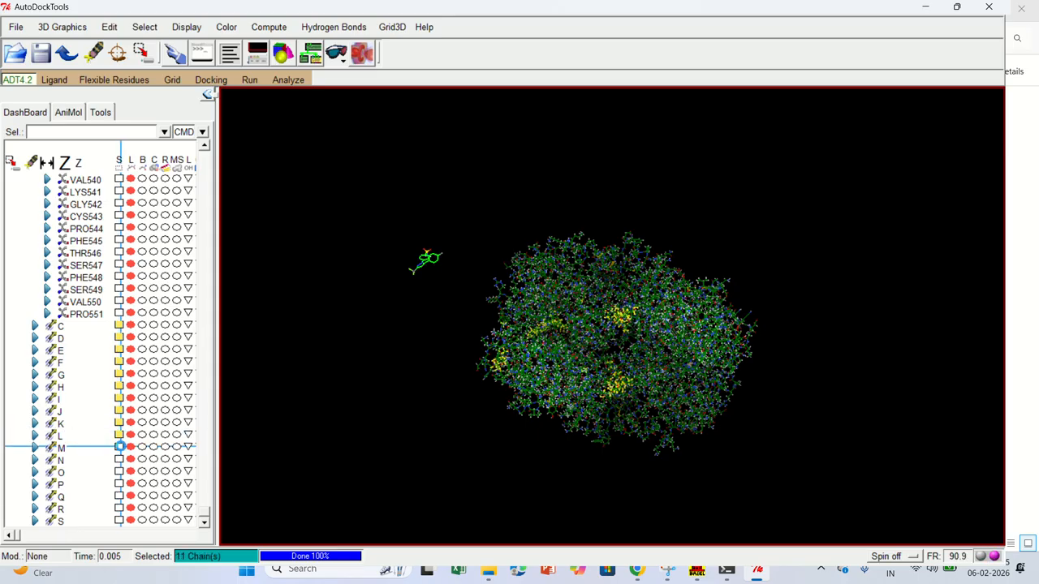
{"action": "left_click", "coordinate": [119, 460]}
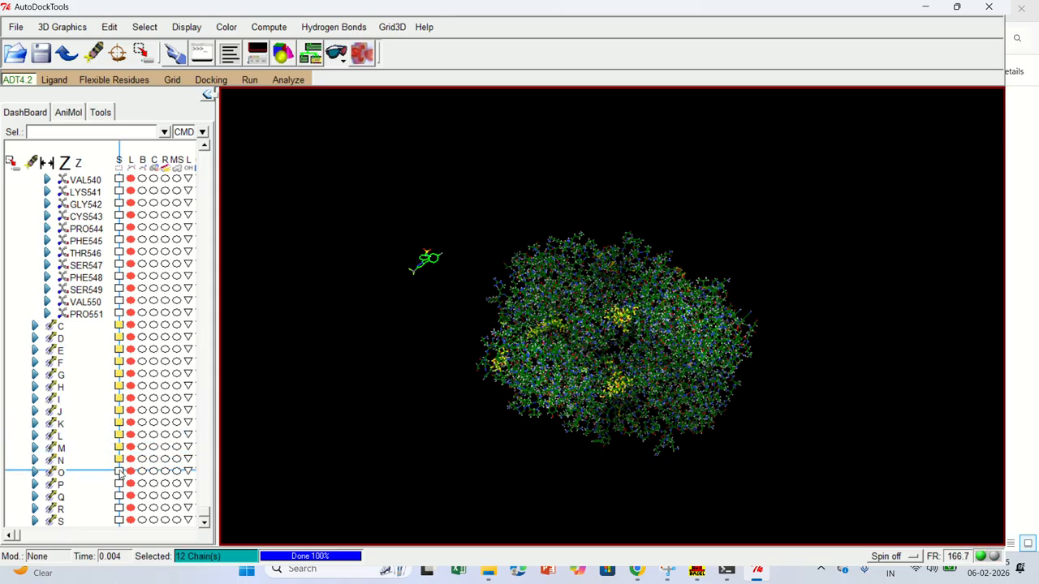
{"action": "left_click", "coordinate": [118, 470]}
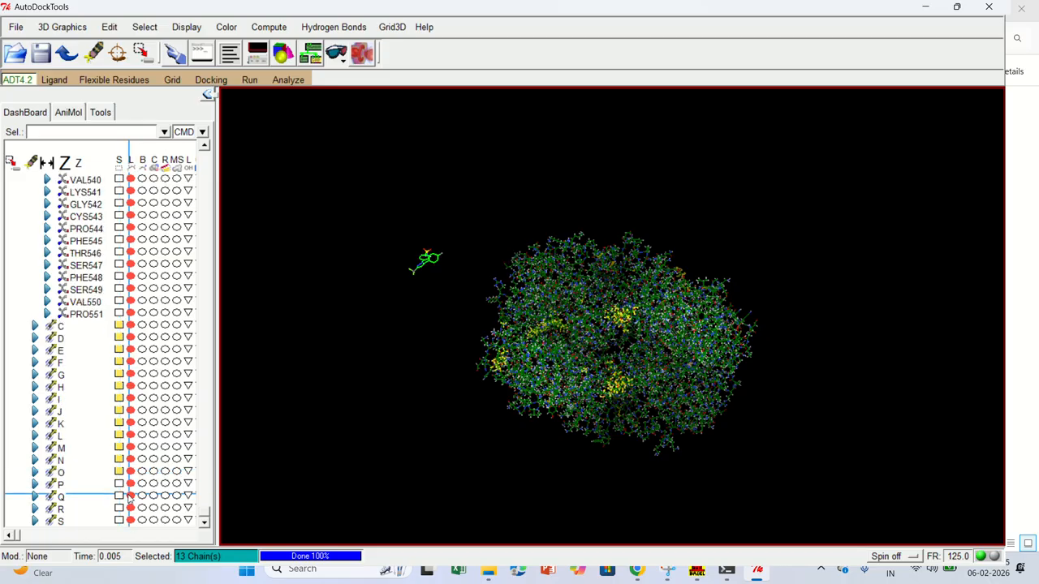
{"action": "left_click", "coordinate": [120, 483]}
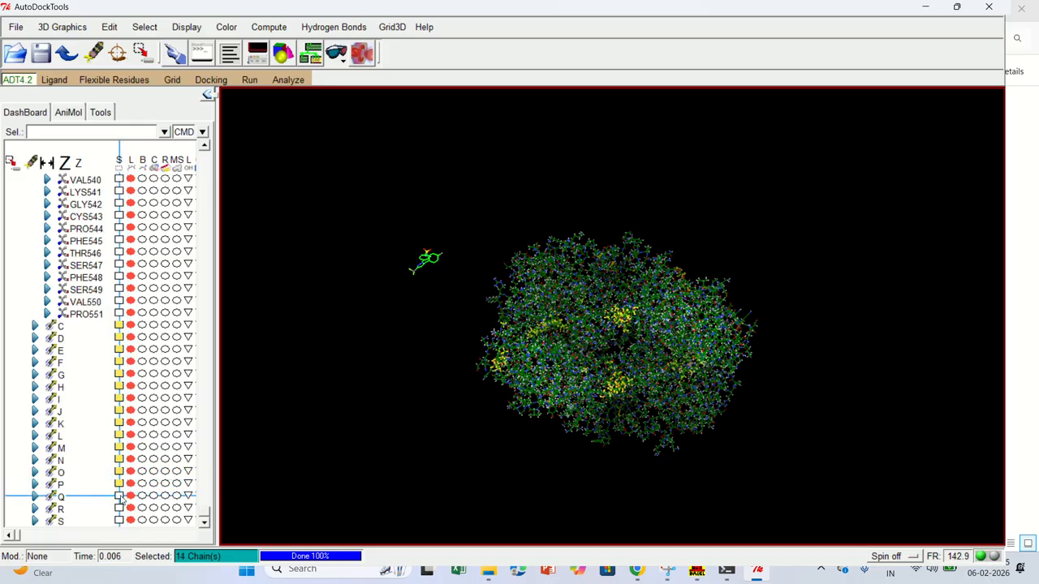
{"action": "left_click", "coordinate": [119, 496]}
{"action": "left_click", "coordinate": [119, 509]}
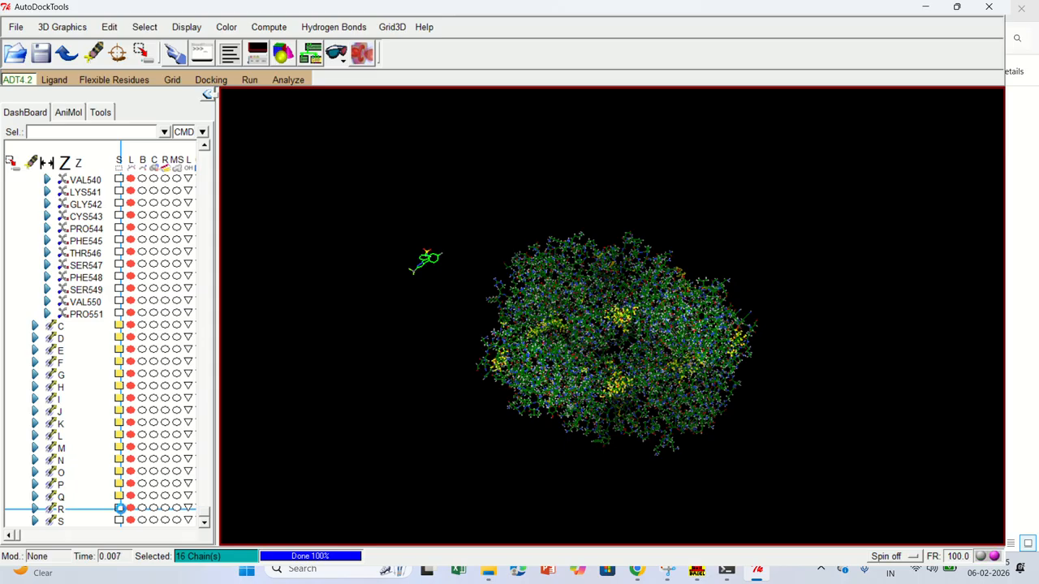
{"action": "left_click", "coordinate": [119, 520]}
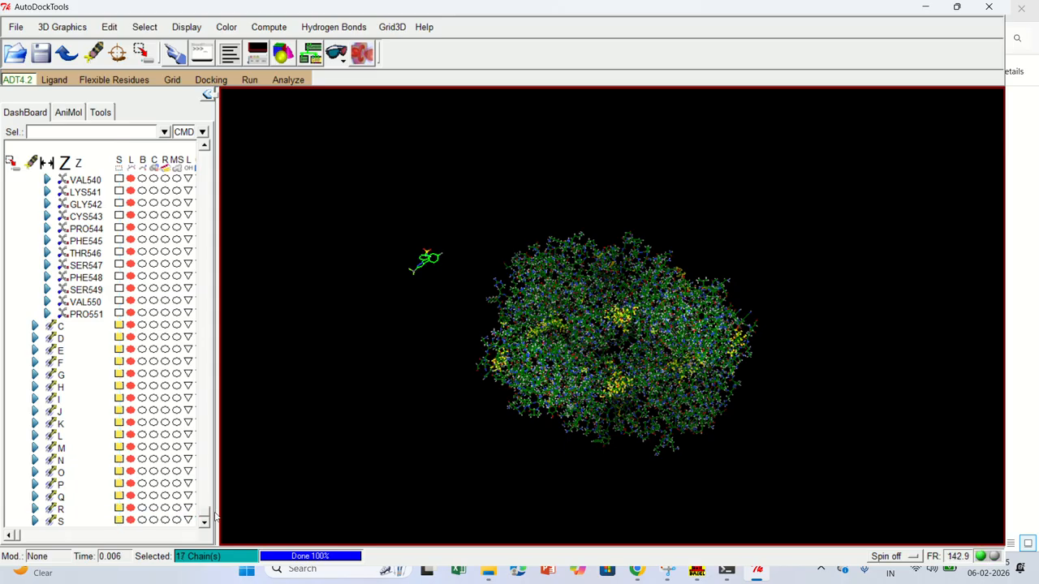
{"action": "scroll", "coordinate": [205, 520], "scroll_direction": "up", "scroll_amount": 1}
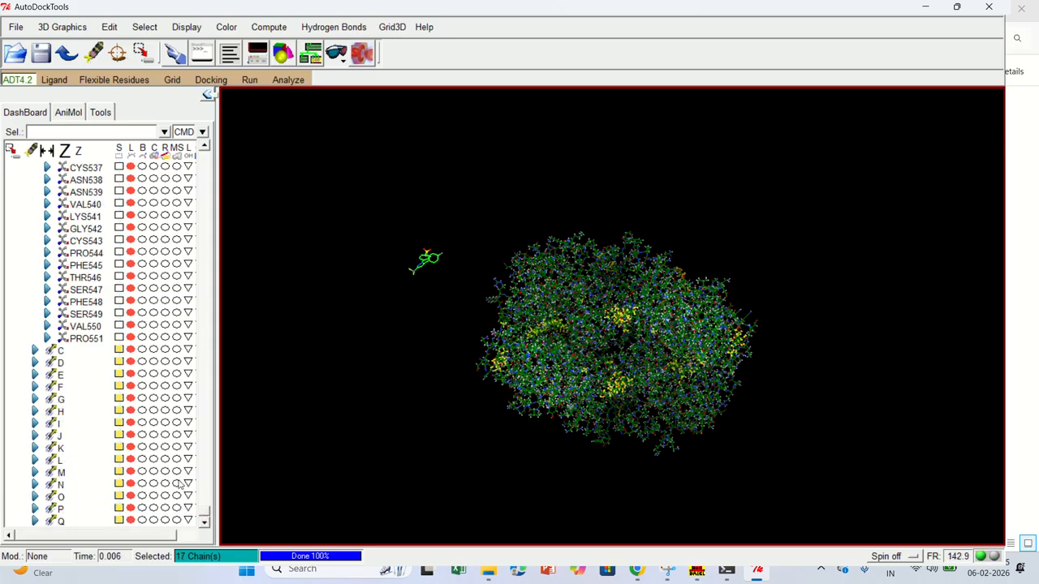
{"action": "left_click", "coordinate": [107, 28]}
{"action": "mouse_move", "coordinate": [135, 84]}
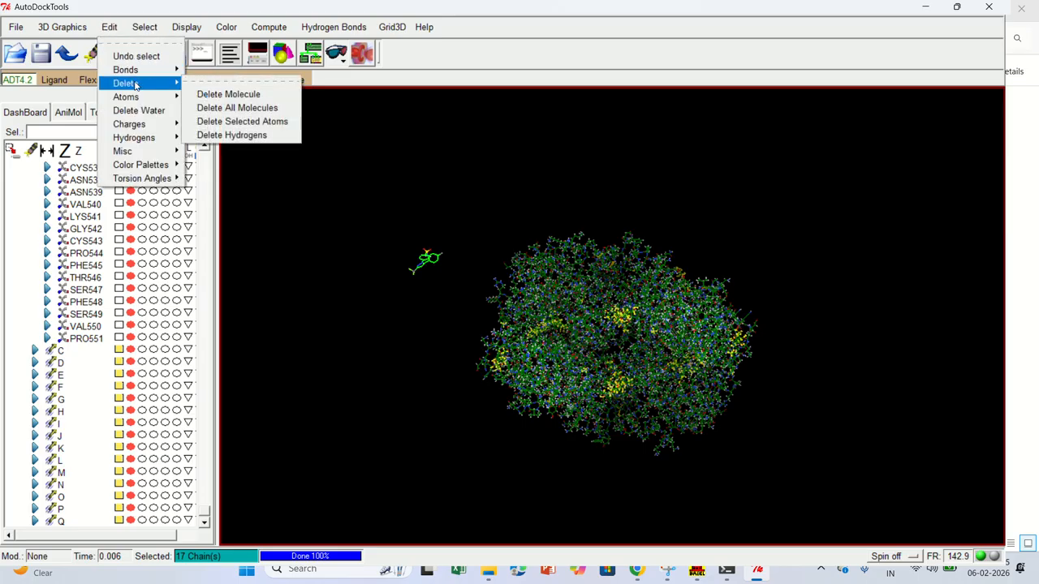
{"action": "left_click", "coordinate": [217, 122]}
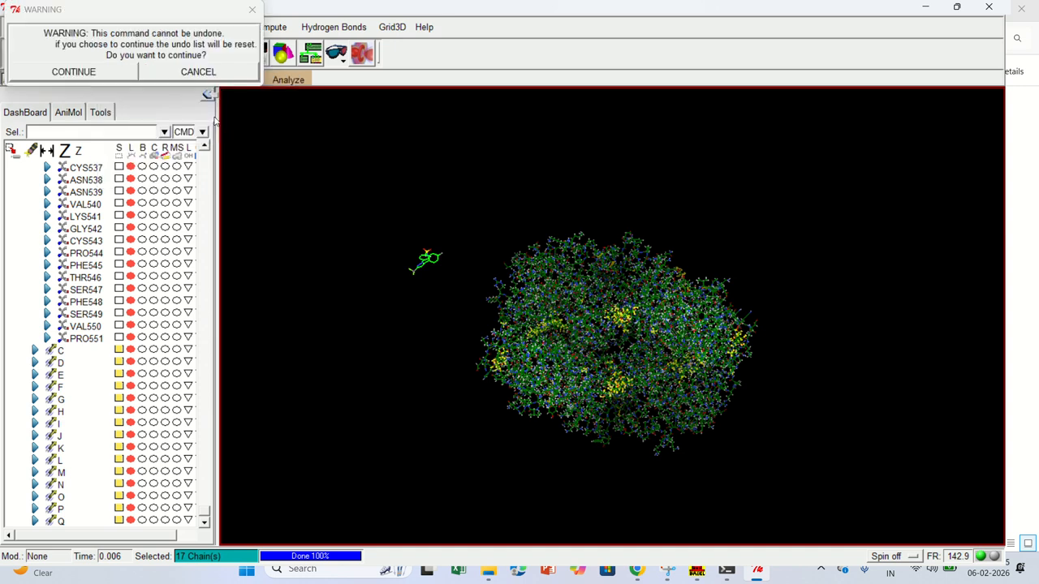
{"action": "left_click", "coordinate": [74, 72]}
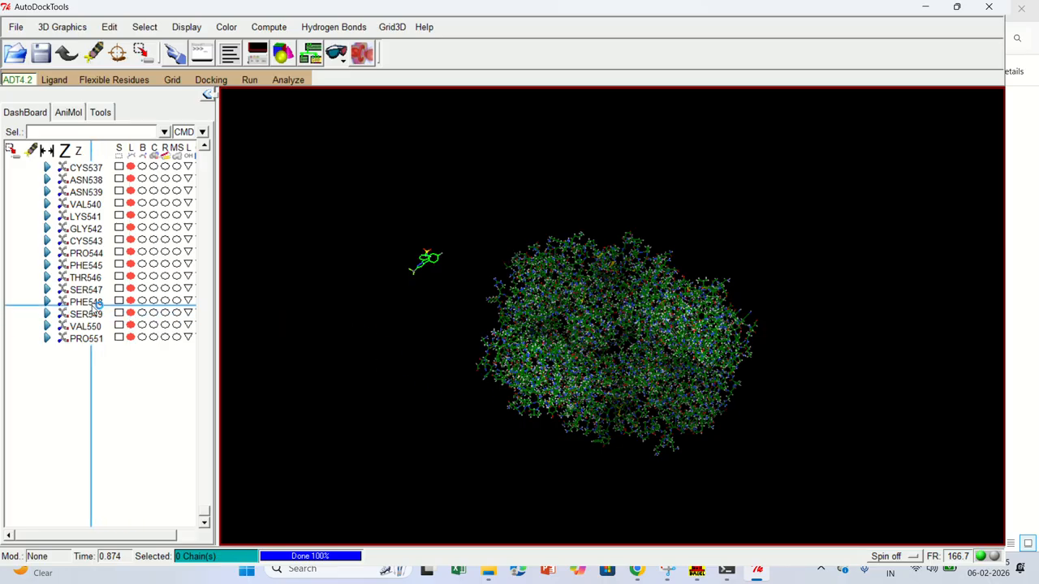
Add all hydrogens to the loaded molecules using the noBondOrder method, renumbering atoms to include the new hydrogens.
{"action": "scroll", "coordinate": [96, 307], "scroll_direction": "up", "scroll_amount": 5}
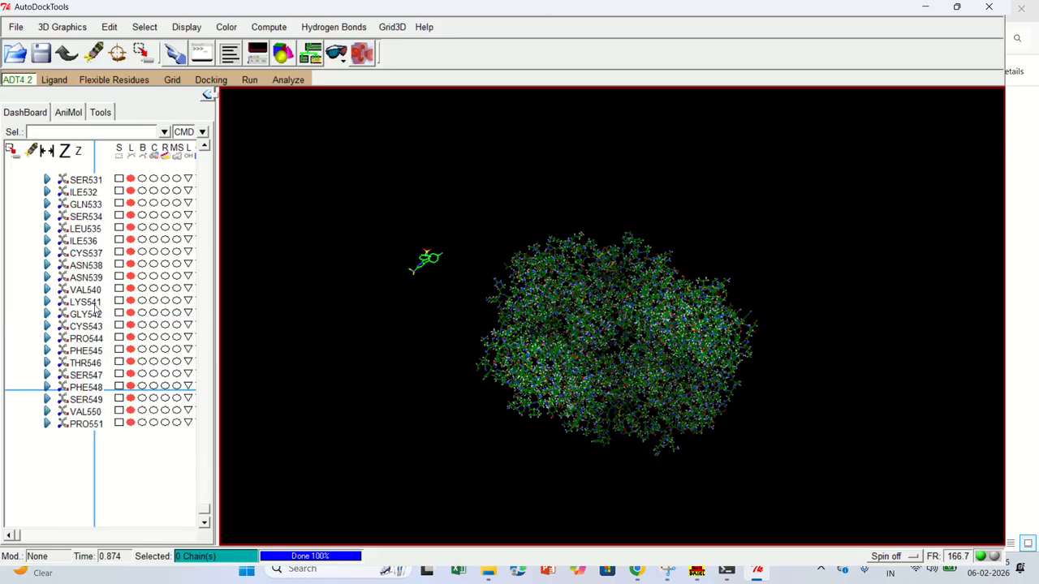
{"action": "scroll", "coordinate": [95, 306], "scroll_direction": "up", "scroll_amount": 2}
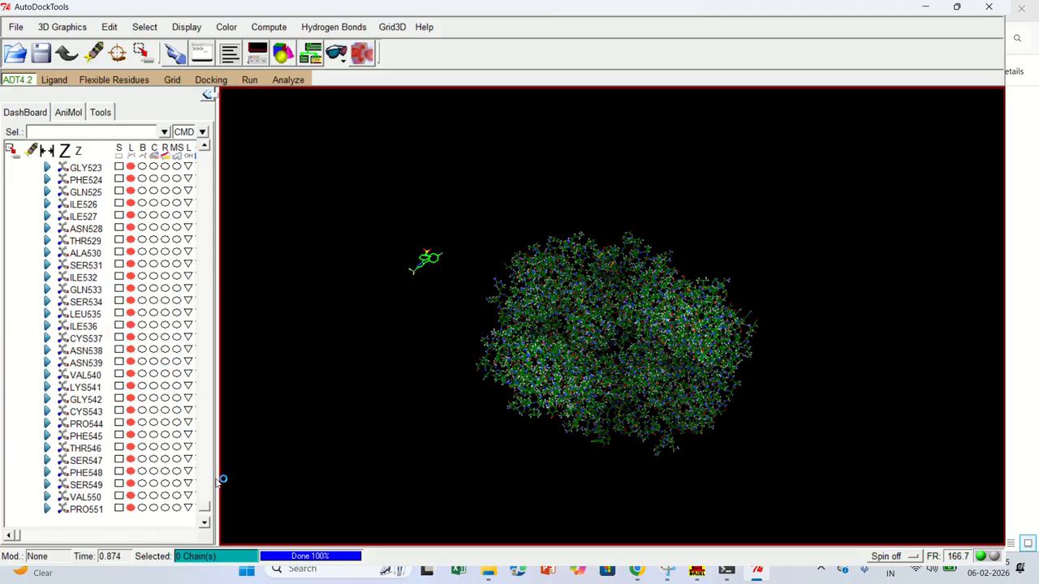
{"action": "left_click_drag", "start_coordinate": [207, 507], "coordinate": [209, 302]}
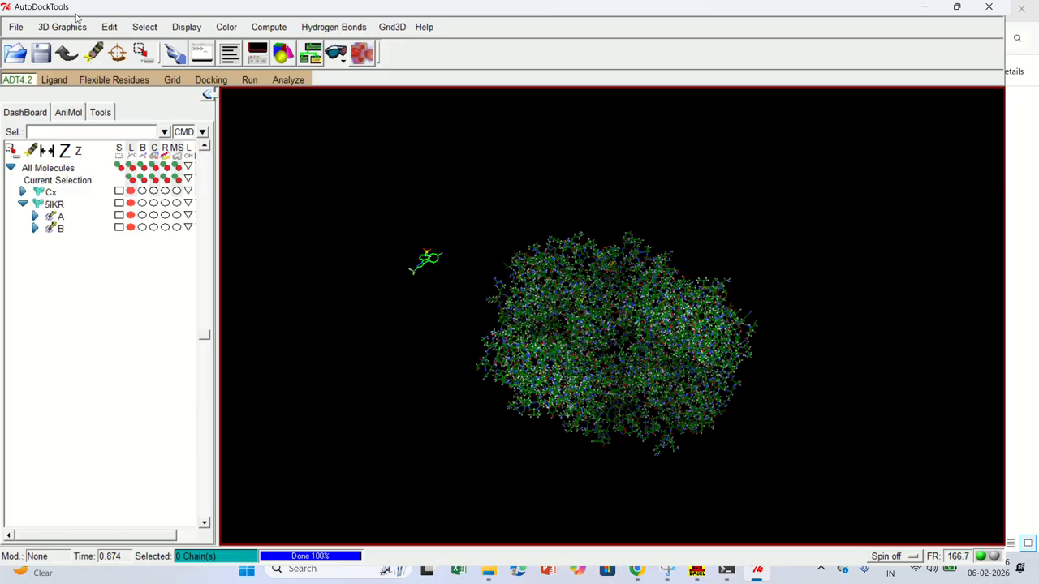
{"action": "left_click", "coordinate": [115, 30]}
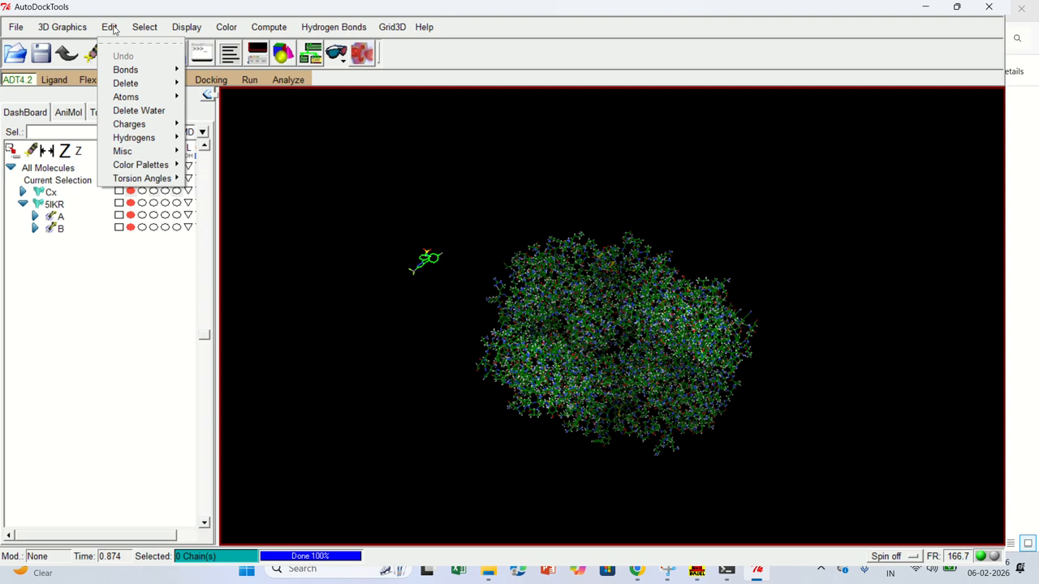
{"action": "mouse_move", "coordinate": [142, 139]}
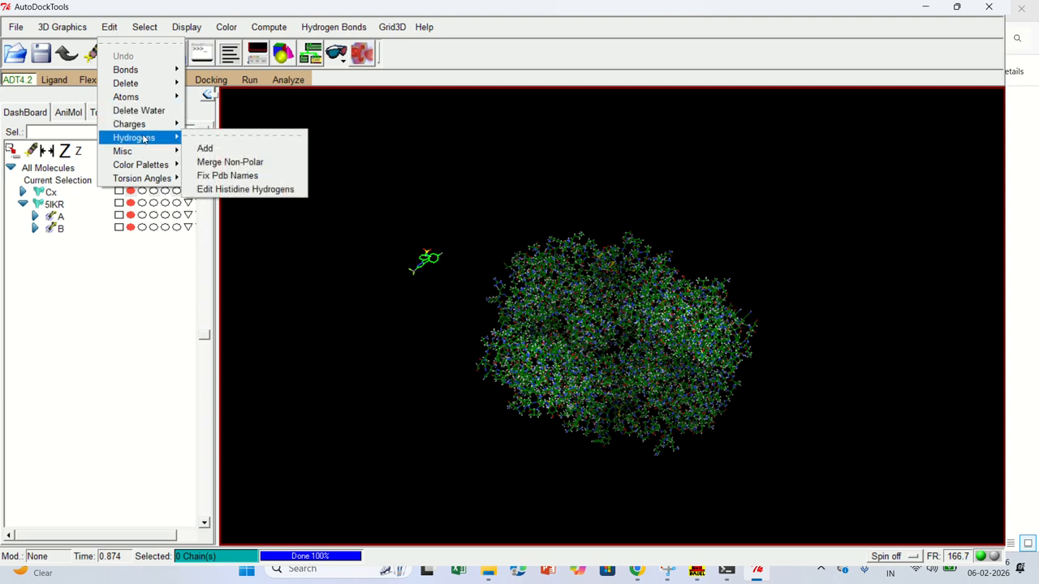
{"action": "left_click", "coordinate": [204, 149]}
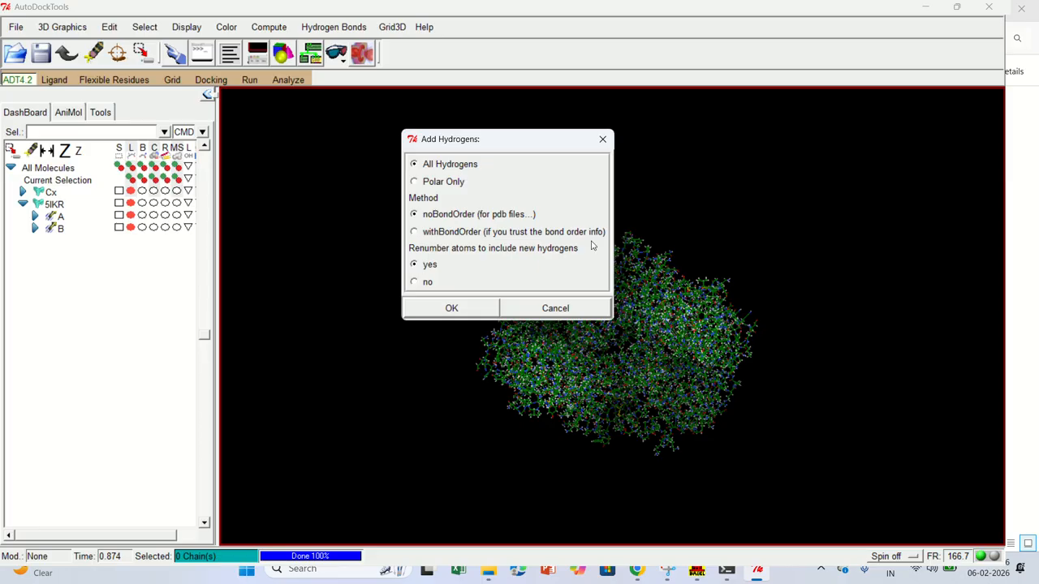
{"action": "left_click", "coordinate": [451, 309]}
{"action": "left_click", "coordinate": [451, 309]}
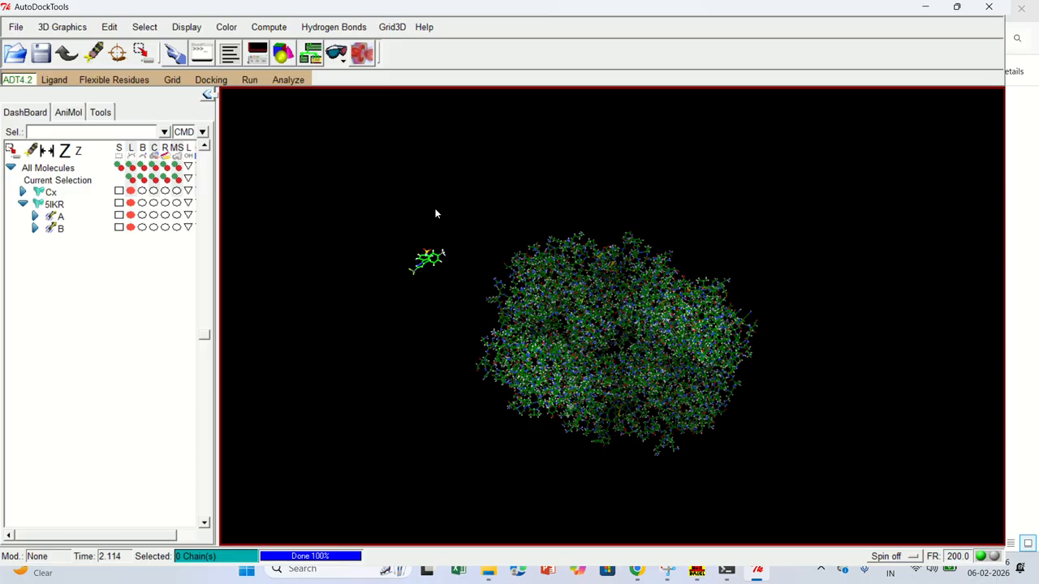
Choose 5IKR as the macromolecule for the grid and accept the charge and initialization warnings.
{"action": "left_click", "coordinate": [174, 81]}
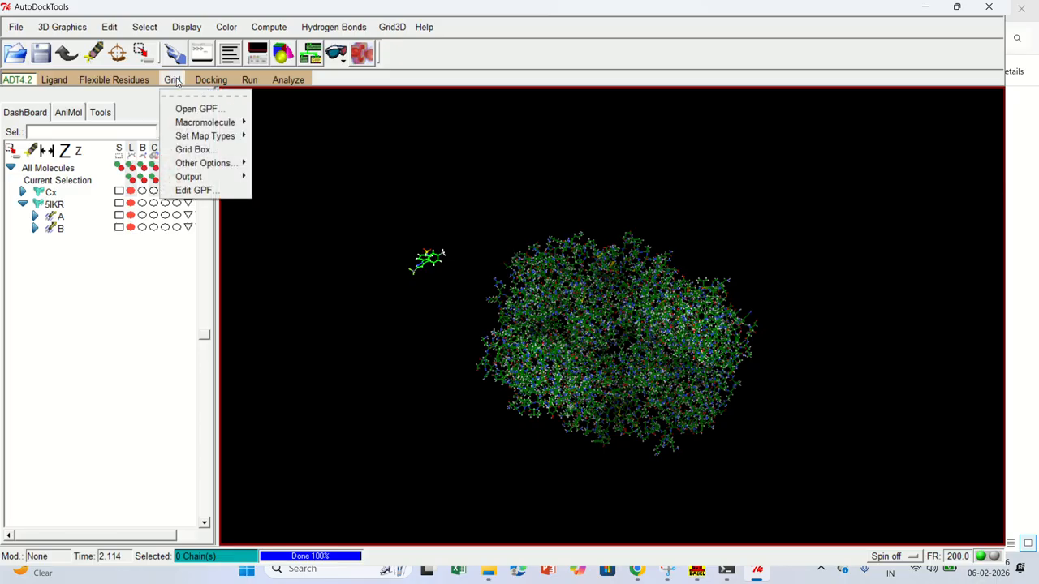
{"action": "mouse_move", "coordinate": [188, 124]}
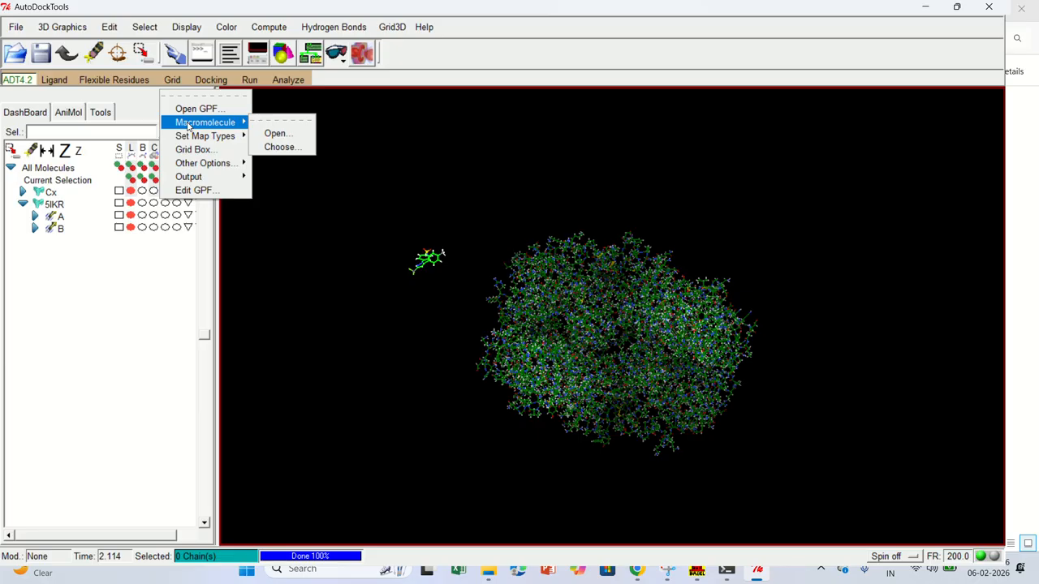
{"action": "left_click", "coordinate": [281, 146]}
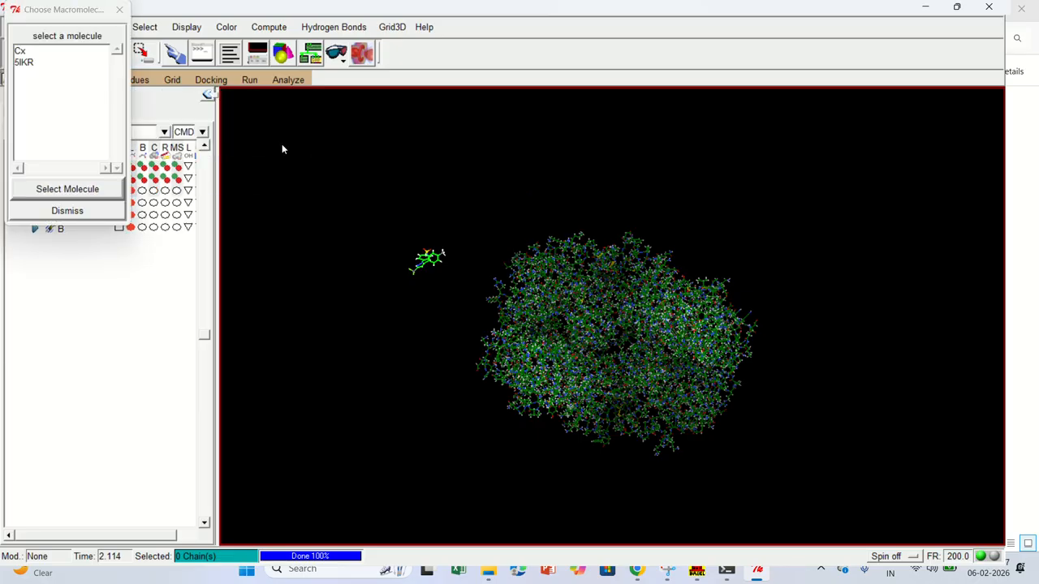
{"action": "left_click", "coordinate": [32, 64]}
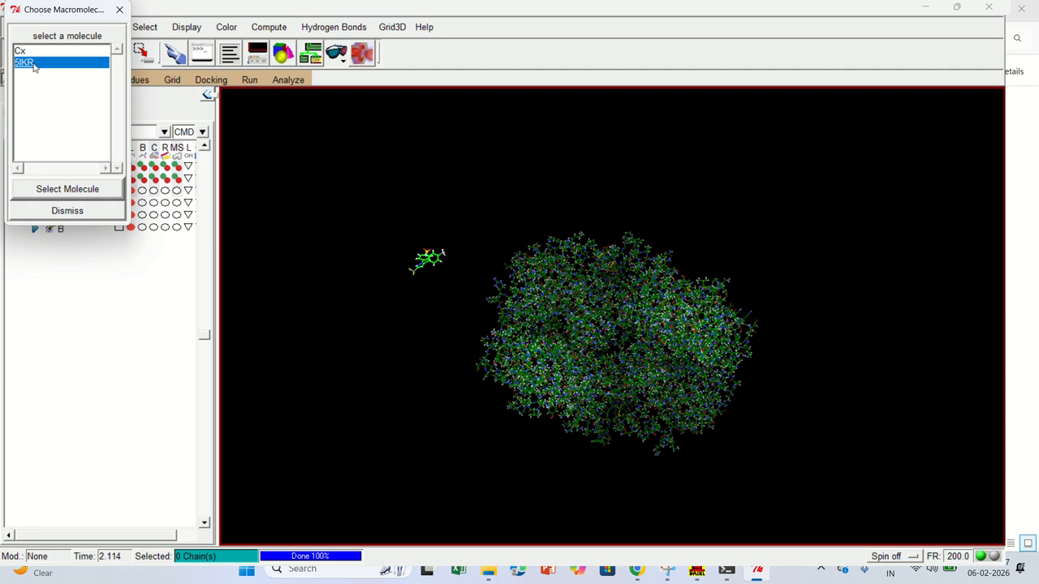
{"action": "left_click", "coordinate": [44, 193]}
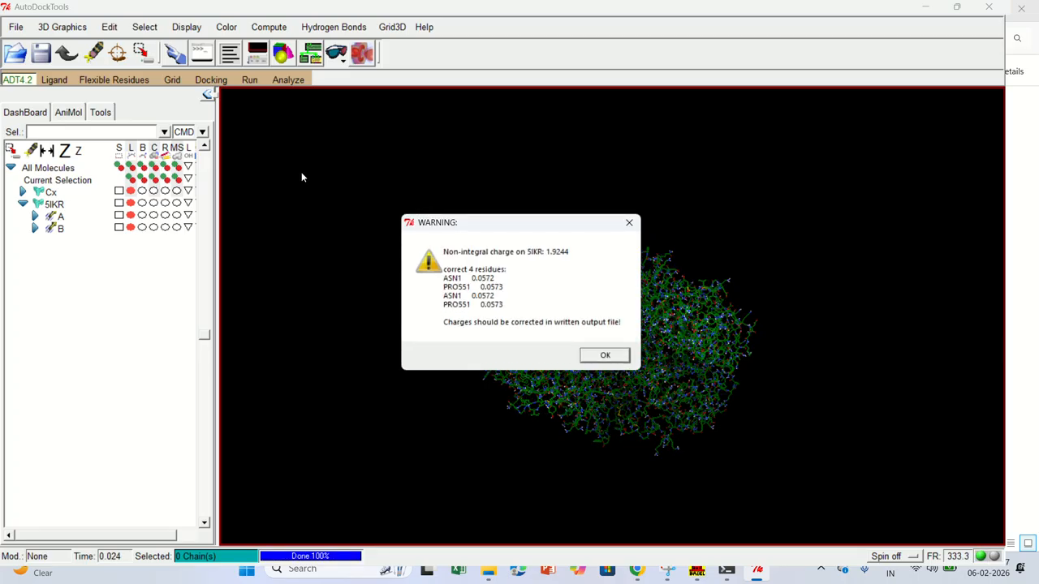
{"action": "left_click", "coordinate": [601, 356]}
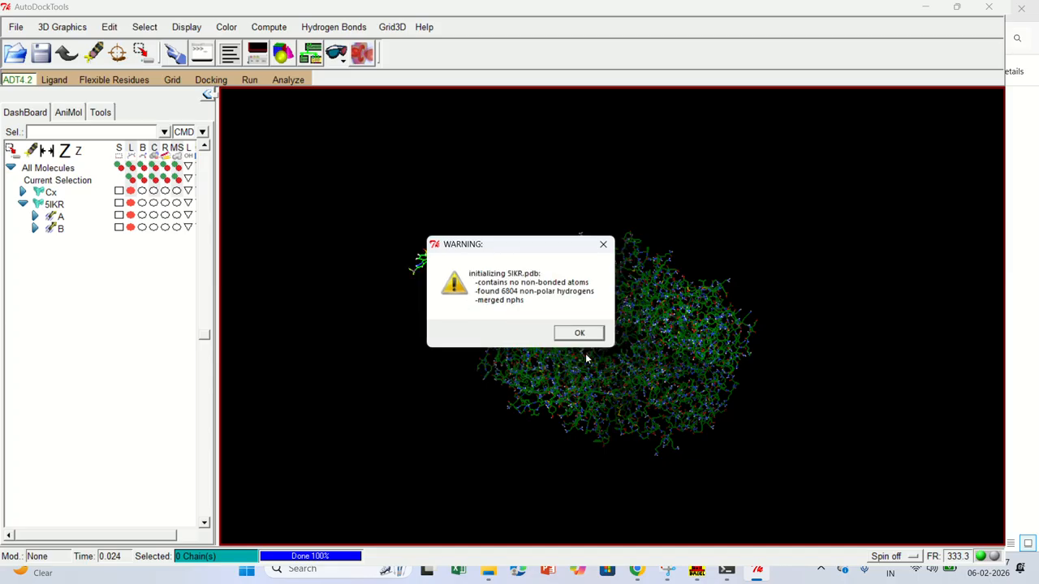
{"action": "left_click", "coordinate": [575, 332]}
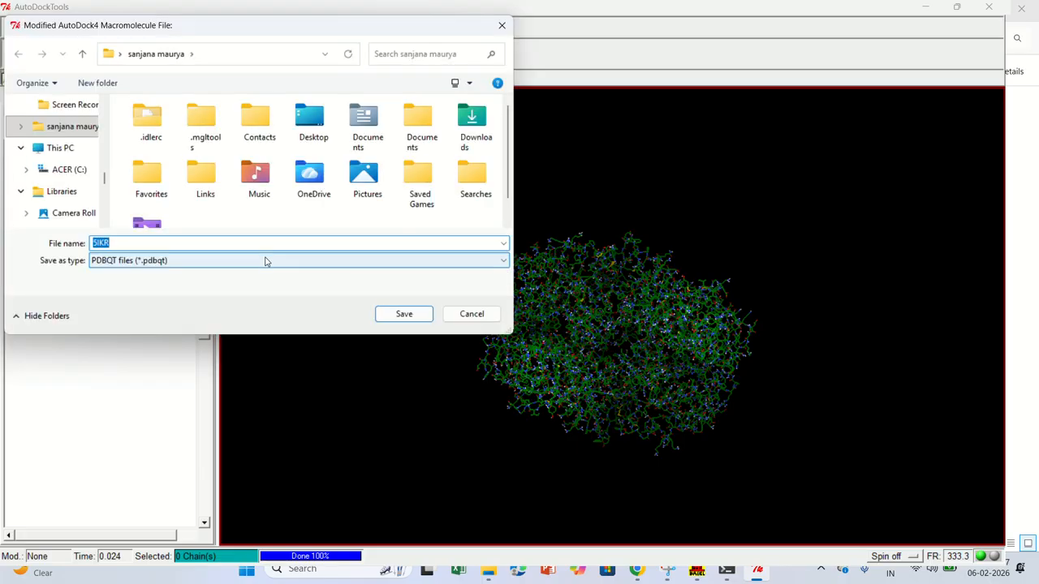
Save the modified macromolecule as 5IKR.pdbqt in the ADT folder on the Desktop.
{"action": "left_click", "coordinate": [117, 244]}
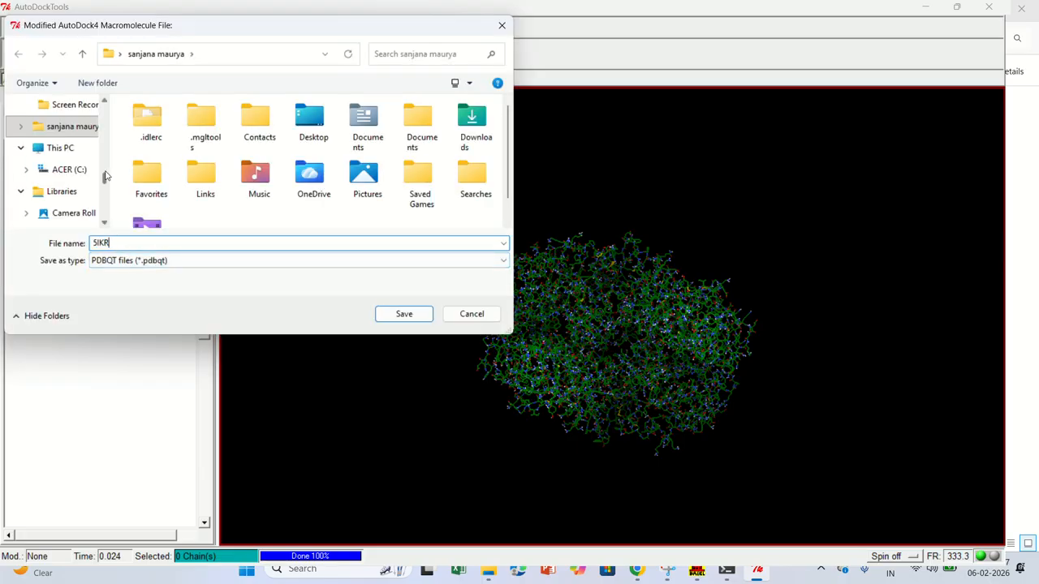
{"action": "scroll", "coordinate": [104, 158], "scroll_direction": "up", "scroll_amount": 3}
{"action": "scroll", "coordinate": [104, 154], "scroll_direction": "up", "scroll_amount": 5}
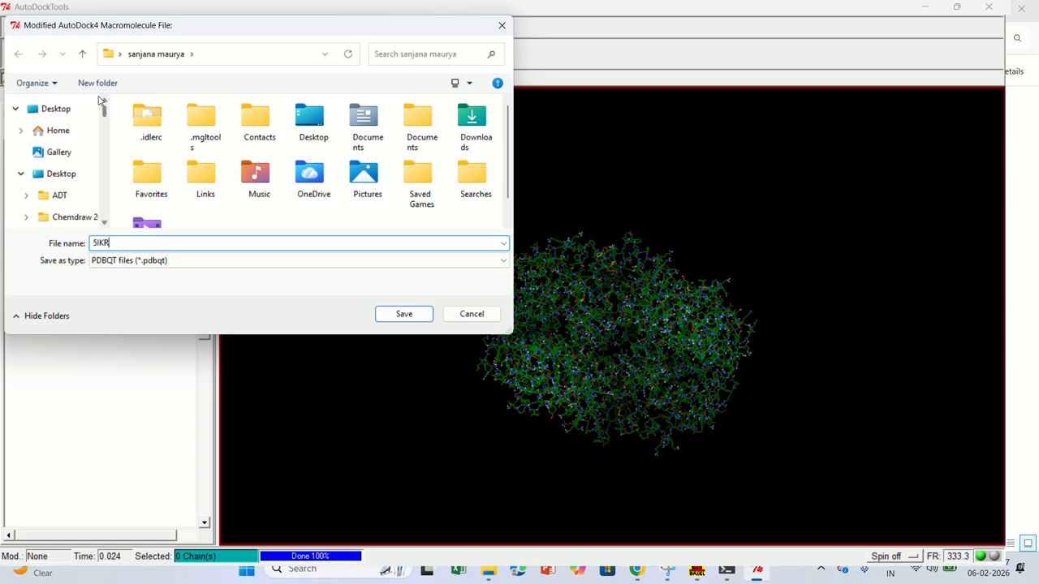
{"action": "left_click", "coordinate": [57, 198]}
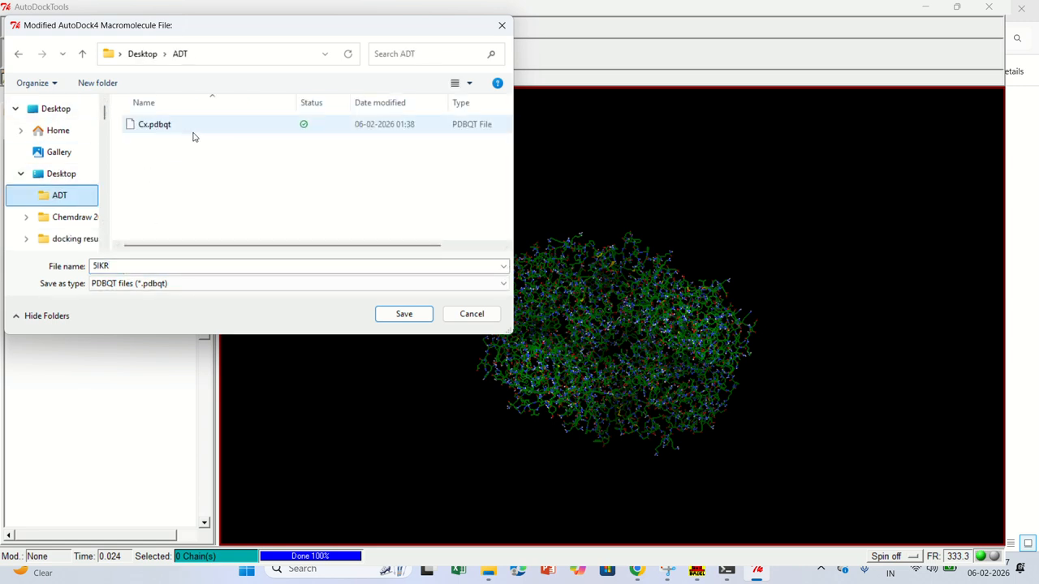
{"action": "left_click", "coordinate": [196, 267]}
{"action": "left_click", "coordinate": [196, 267]}
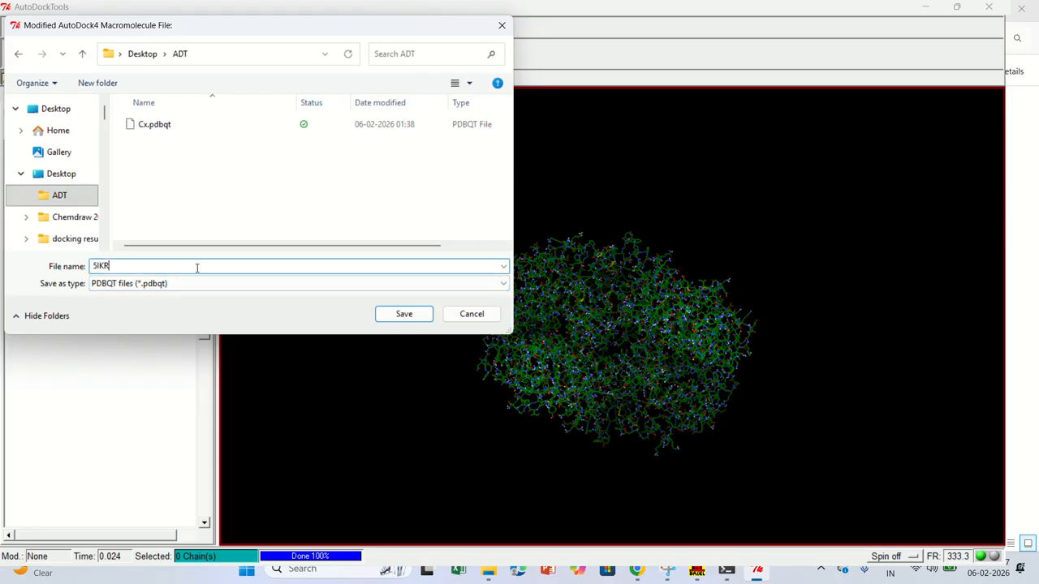
{"action": "type", "text": "."}
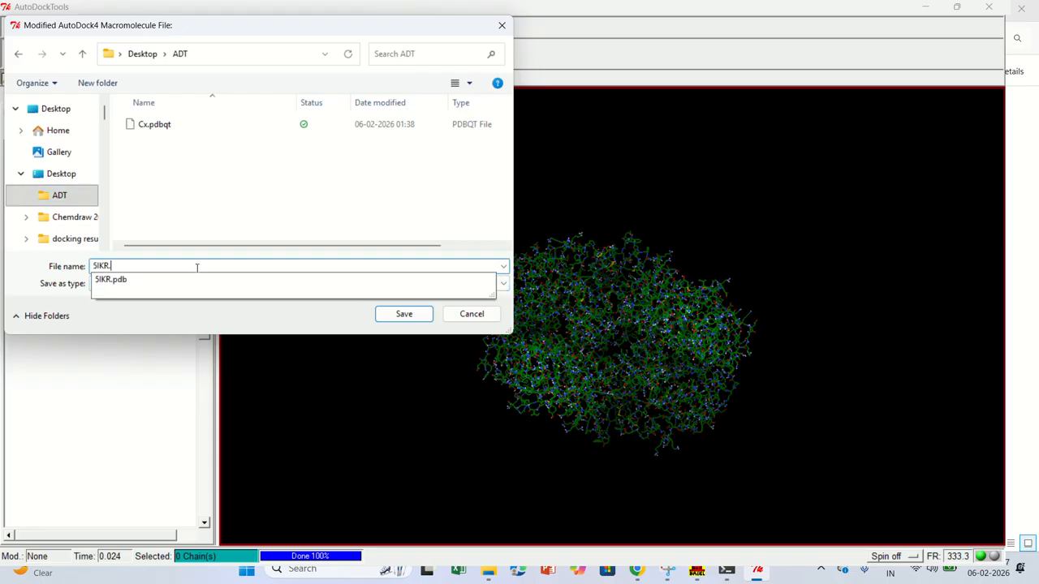
{"action": "type", "text": "pdbqt"}
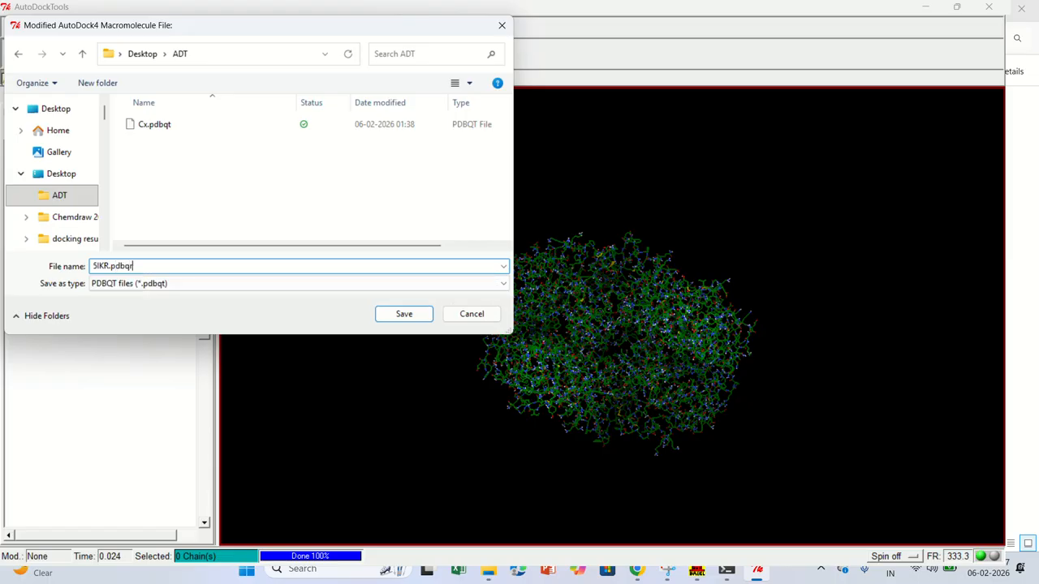
{"action": "key", "text": "BackSpace"}
{"action": "type", "text": "t"}
{"action": "left_click", "coordinate": [421, 315]}
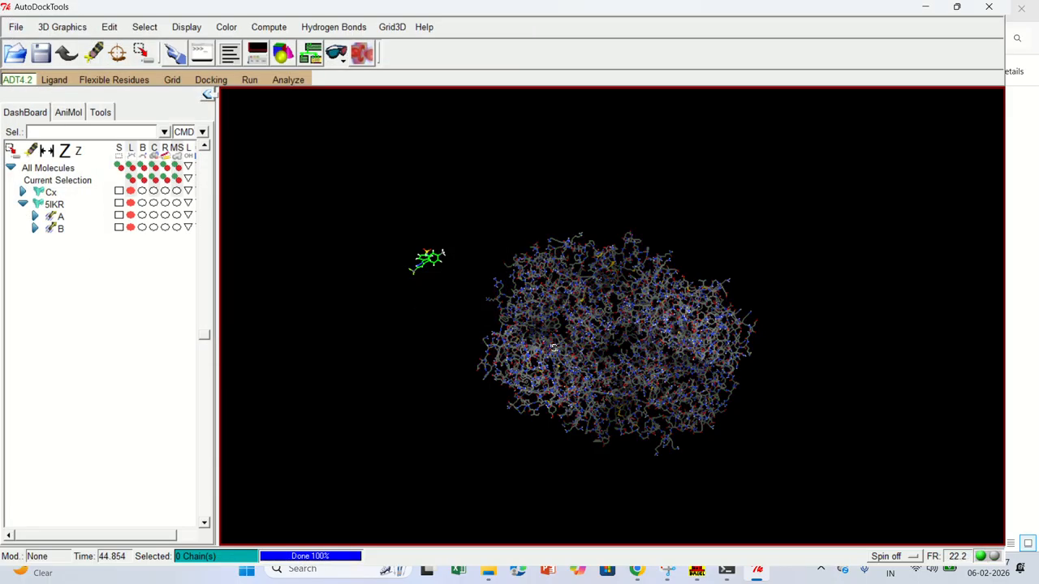
{"action": "left_click_drag", "start_coordinate": [560, 353], "coordinate": [750, 362]}
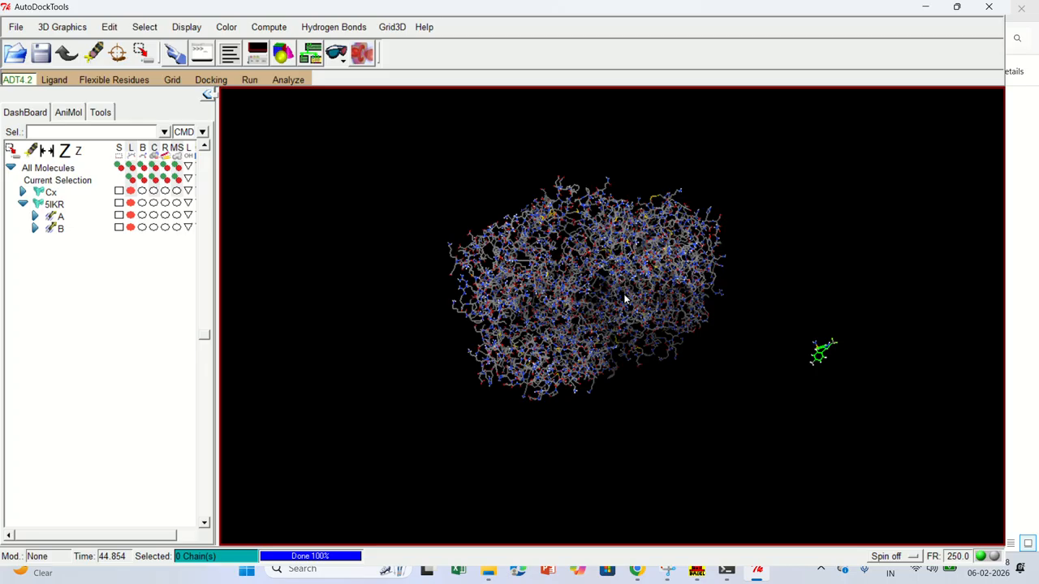
{"action": "left_click_drag", "start_coordinate": [624, 300], "coordinate": [841, 401]}
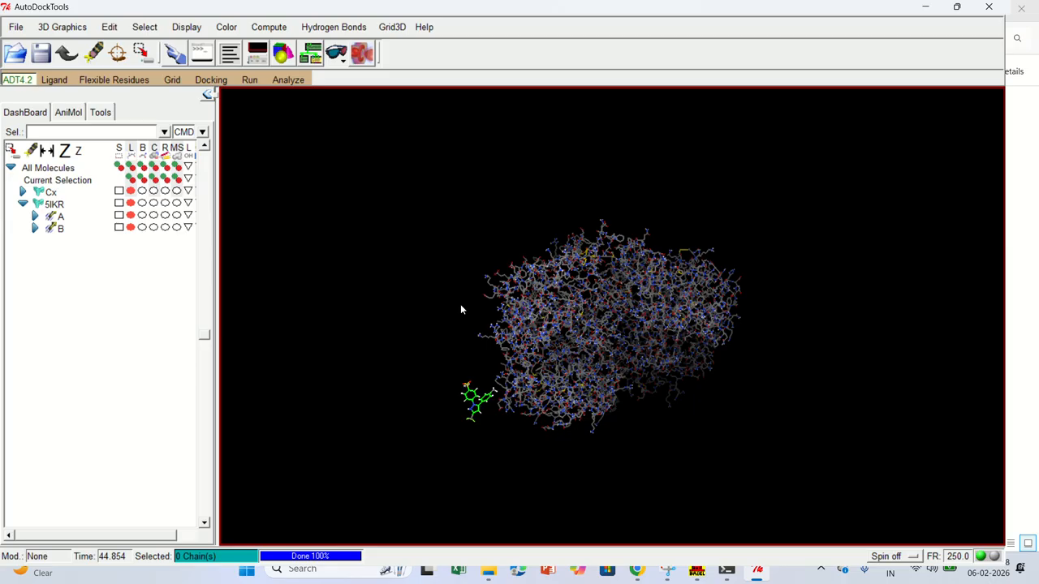
{"action": "left_click_drag", "start_coordinate": [460, 309], "coordinate": [618, 359]}
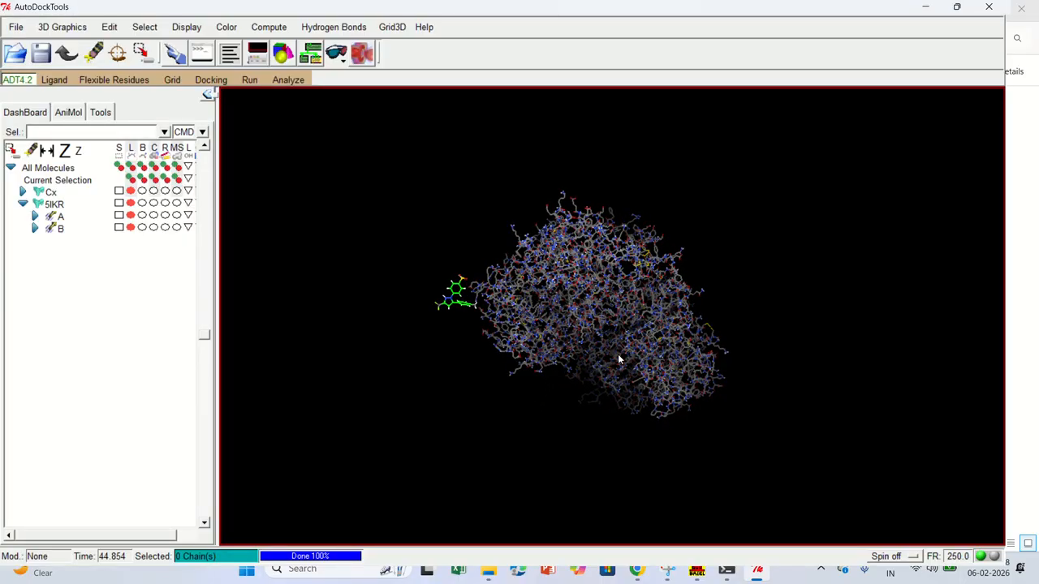